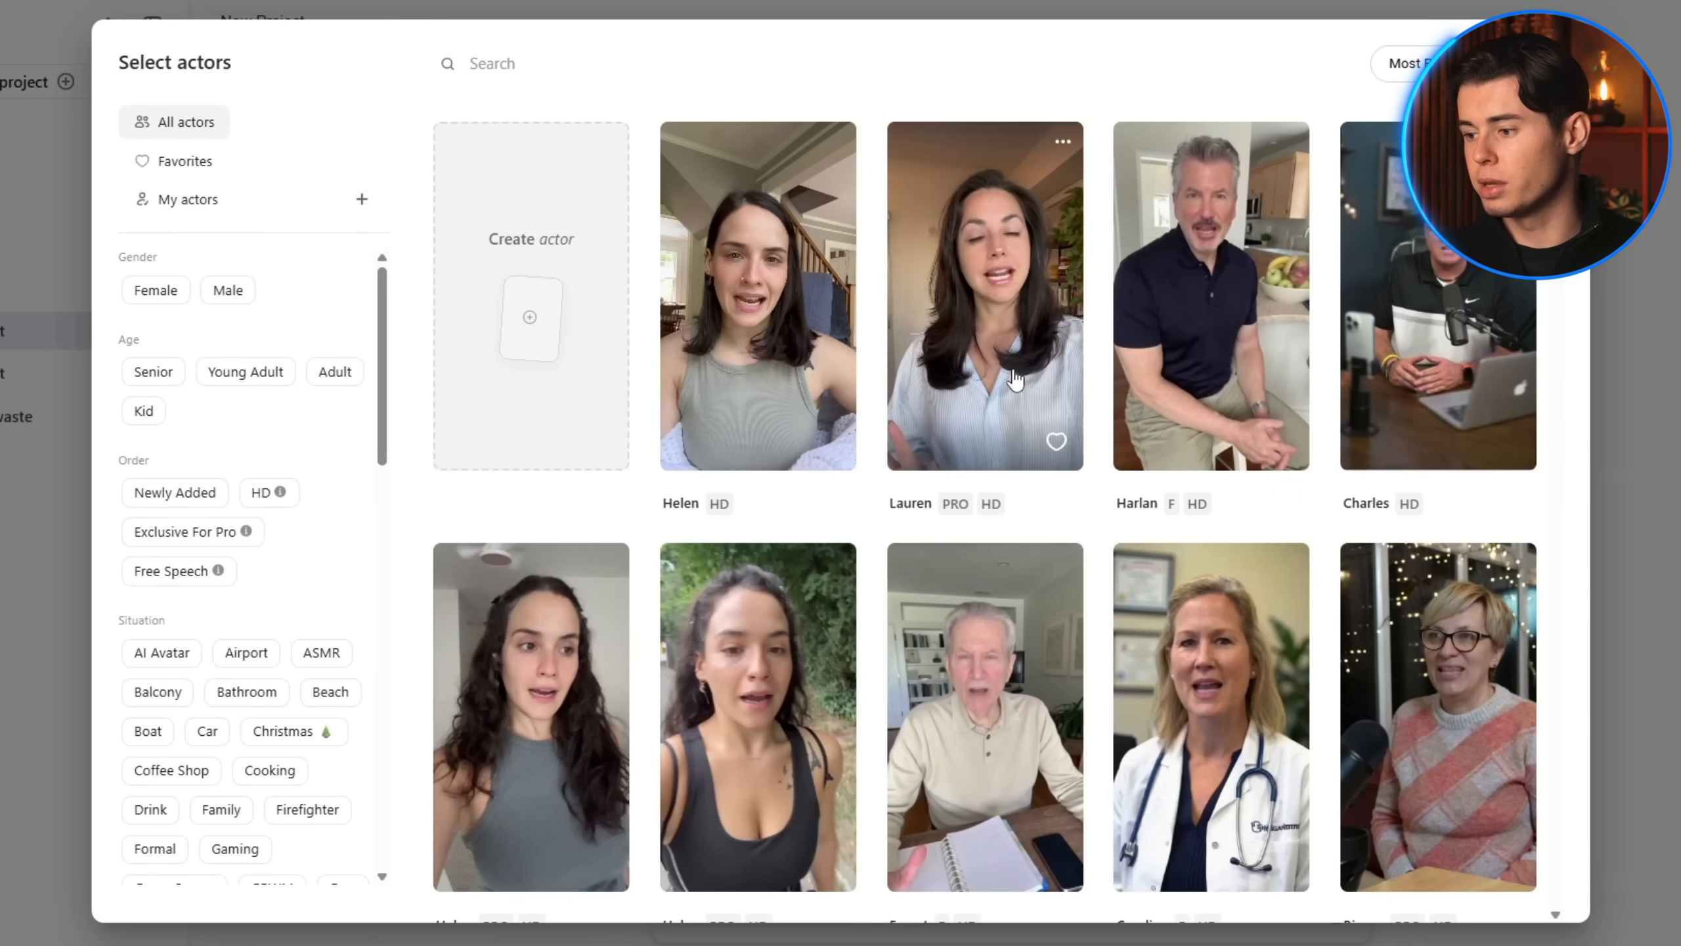
- Generate a new custom actor from the prompt "Young adult male, blonde hair, blue eyes, startup, nerdy look."
mouse_move(1237, 397)
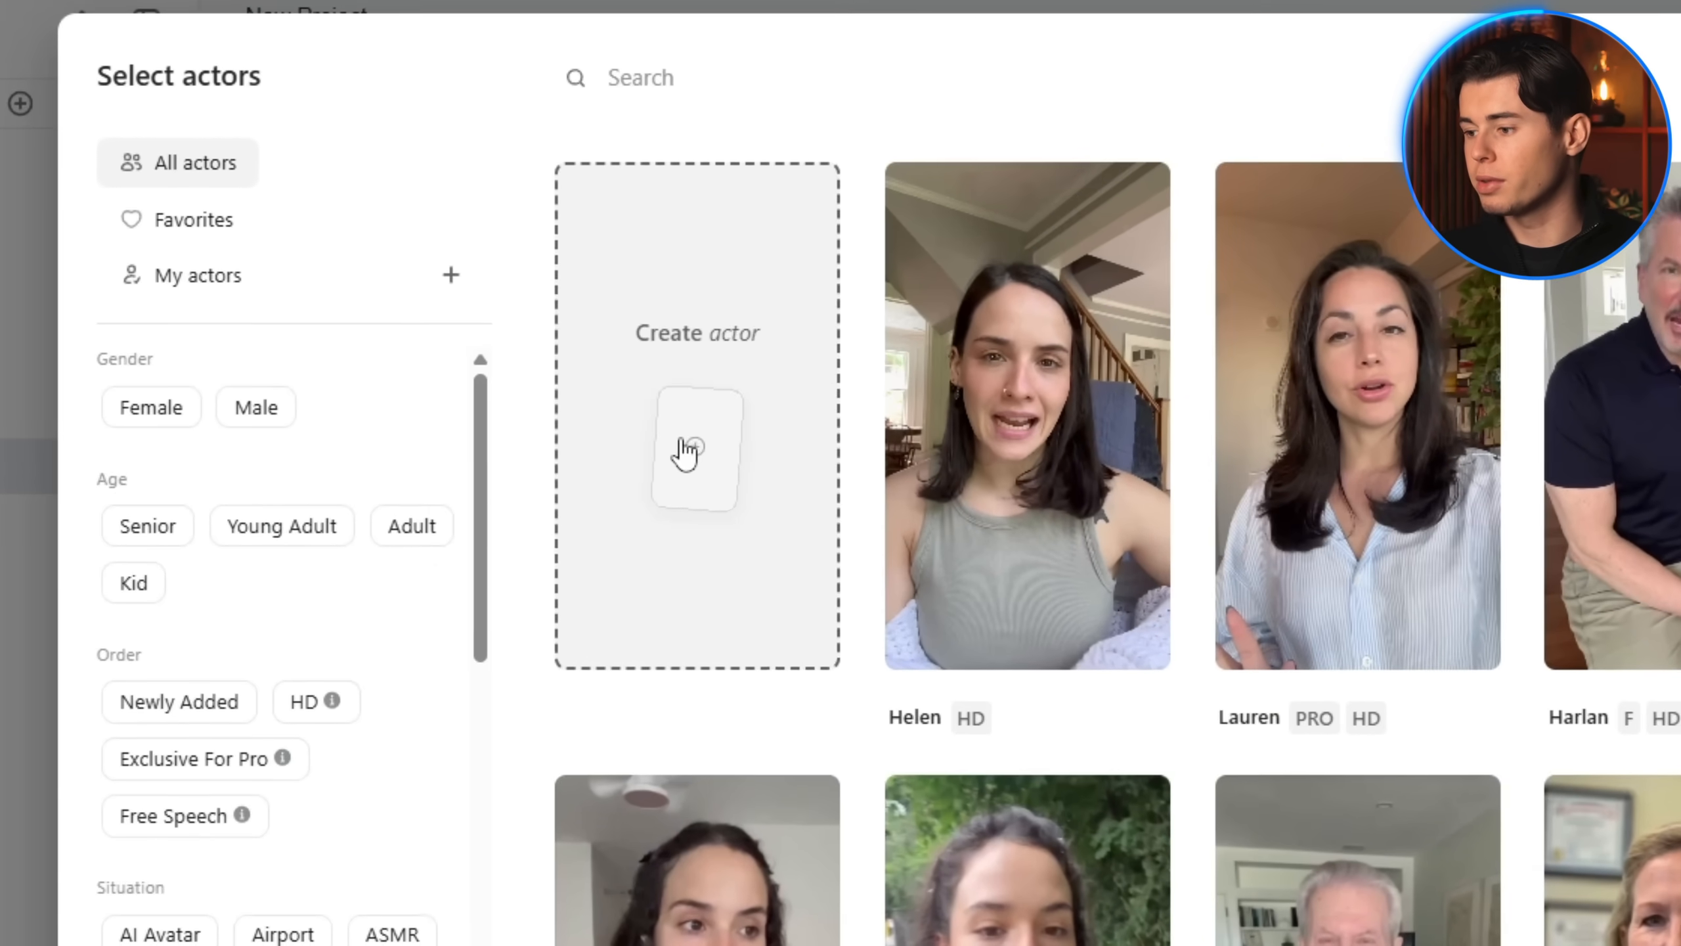
click(526, 318)
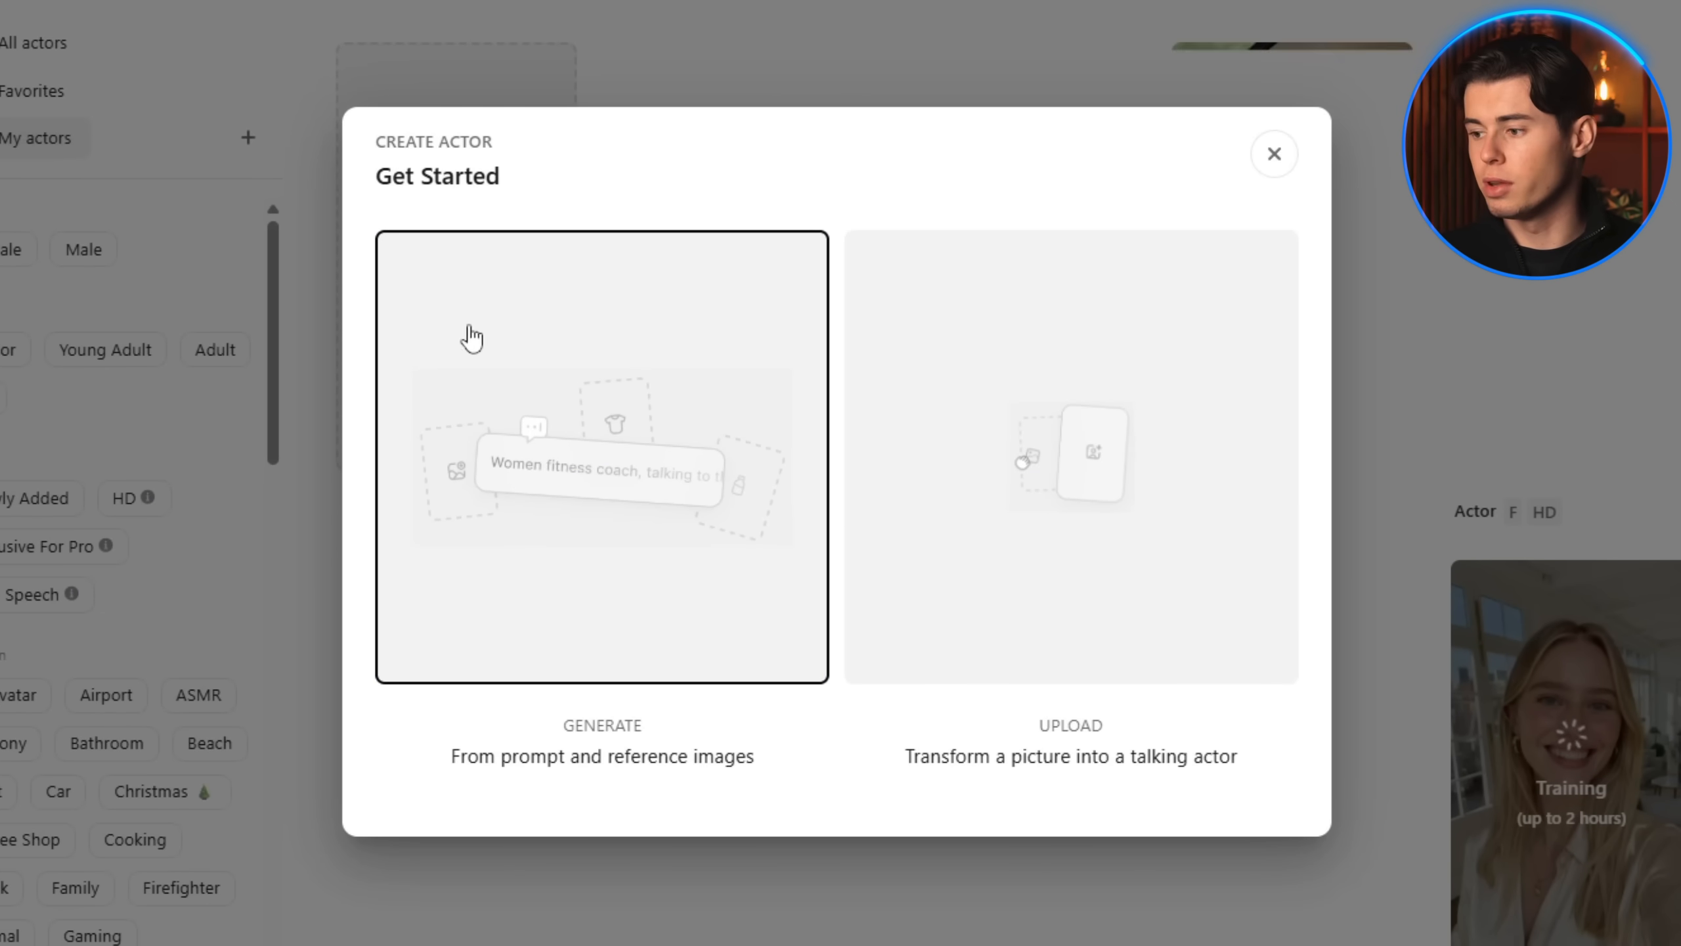
click(578, 619)
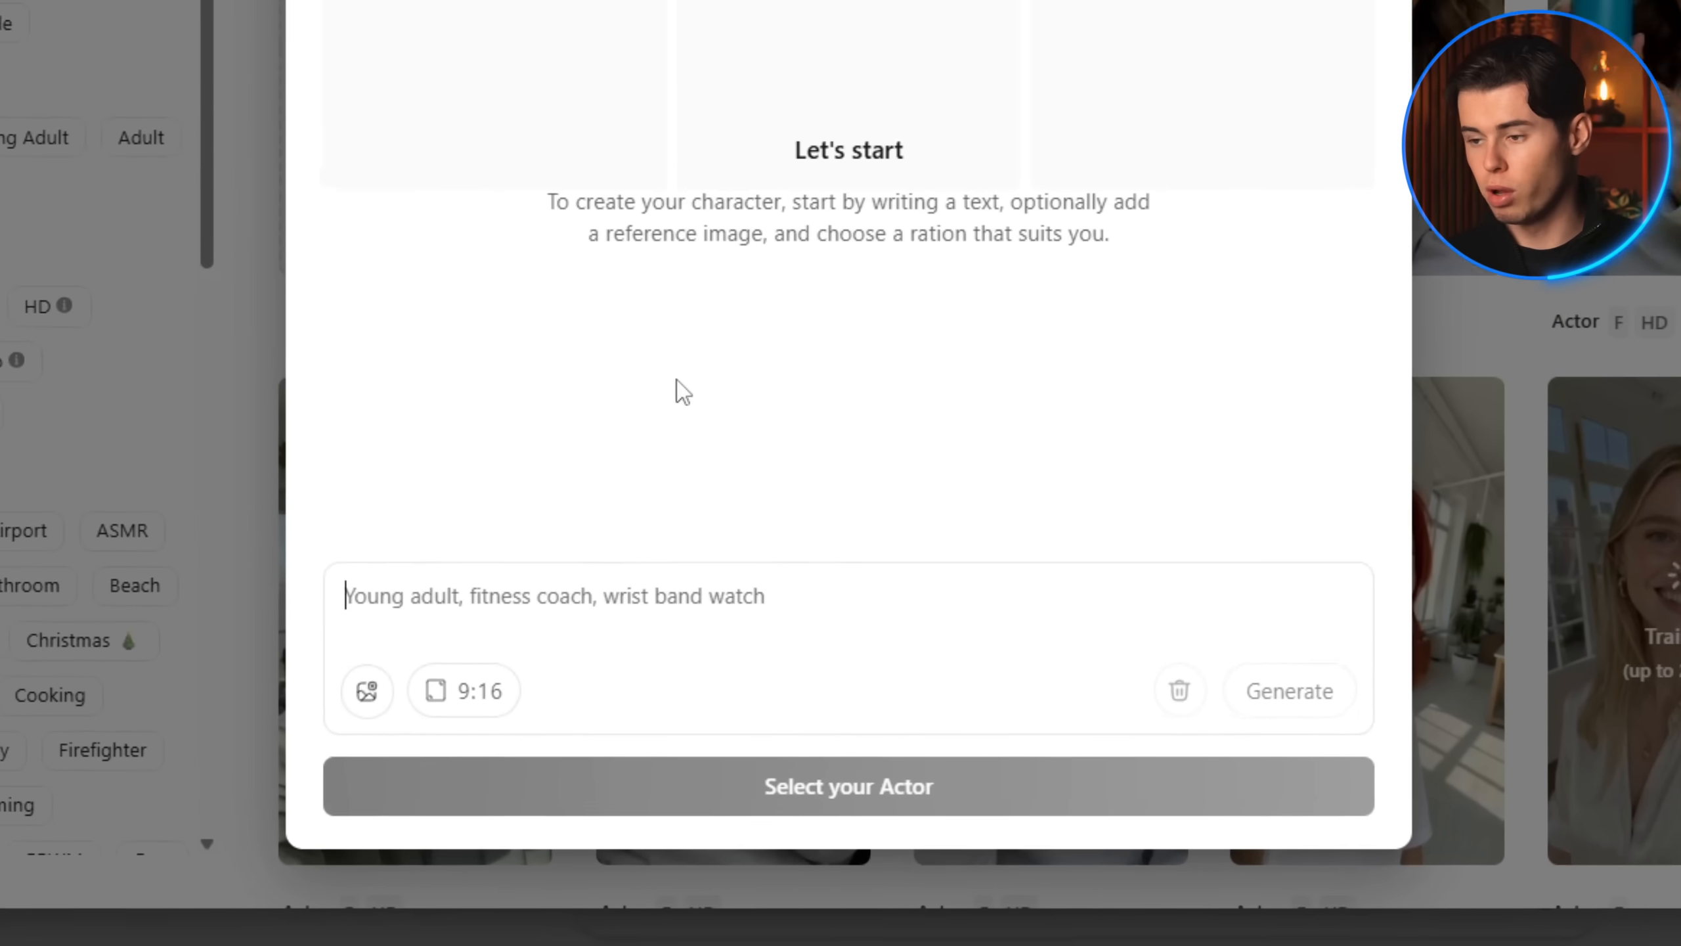
text(Young adult male, blonde hair, blue eyes, startup, nerdy look.)
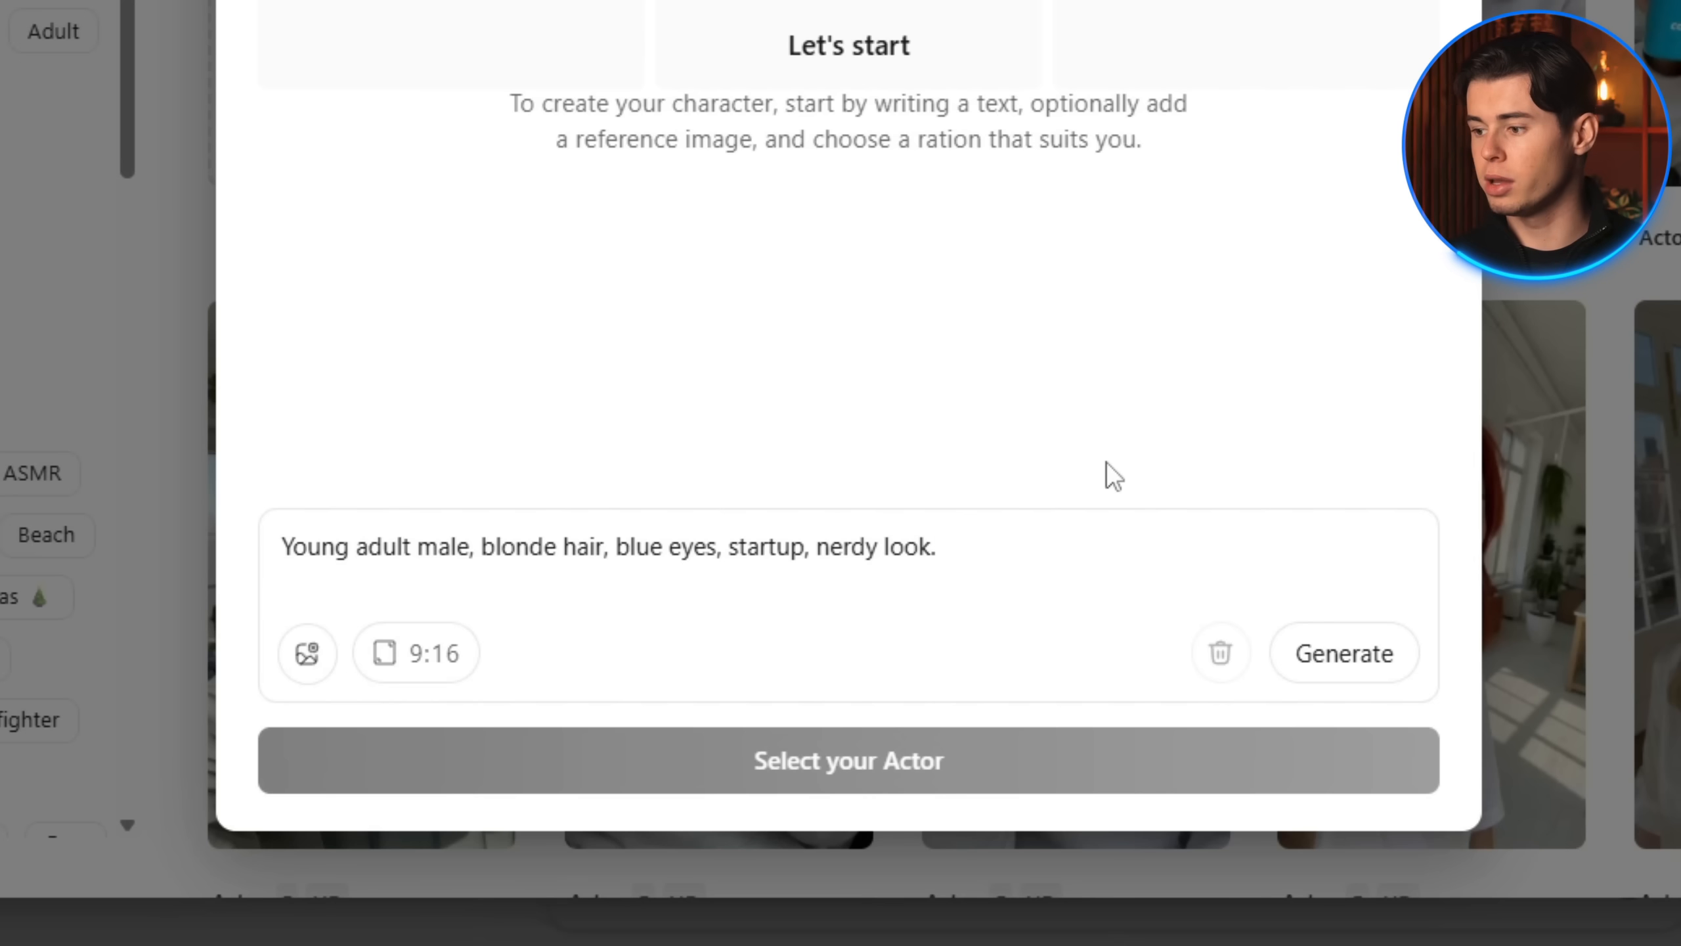
click(1301, 659)
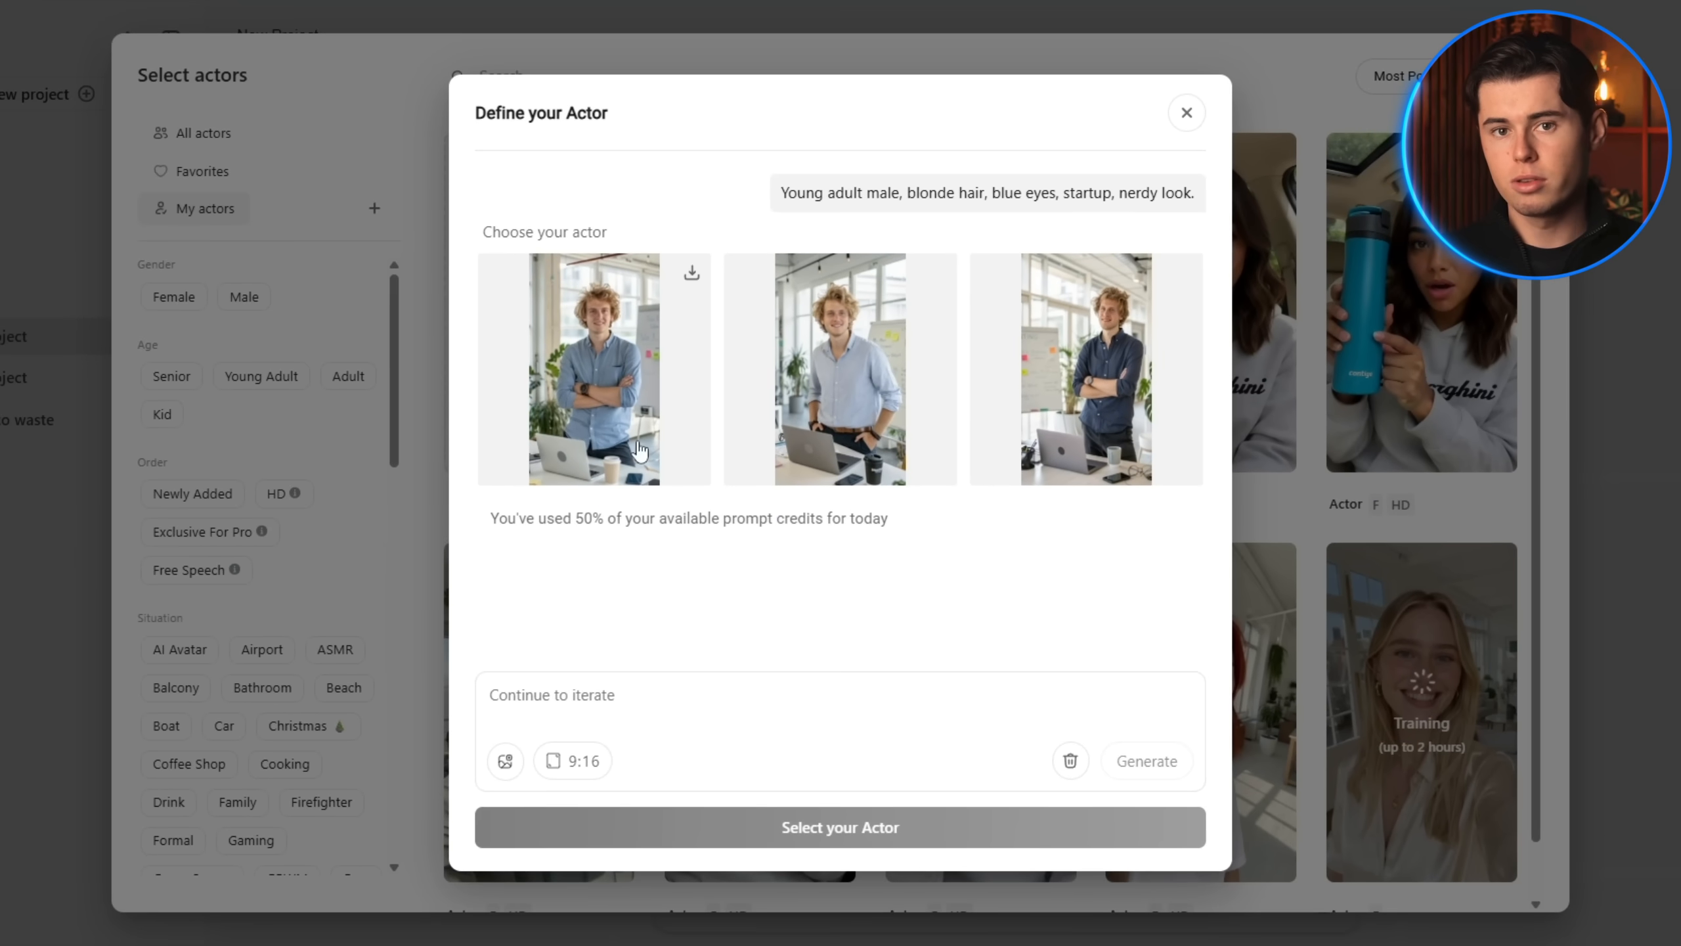
- Compare the three generated actor images and select the middle one with the light blue shirt
mouse_move(617, 357)
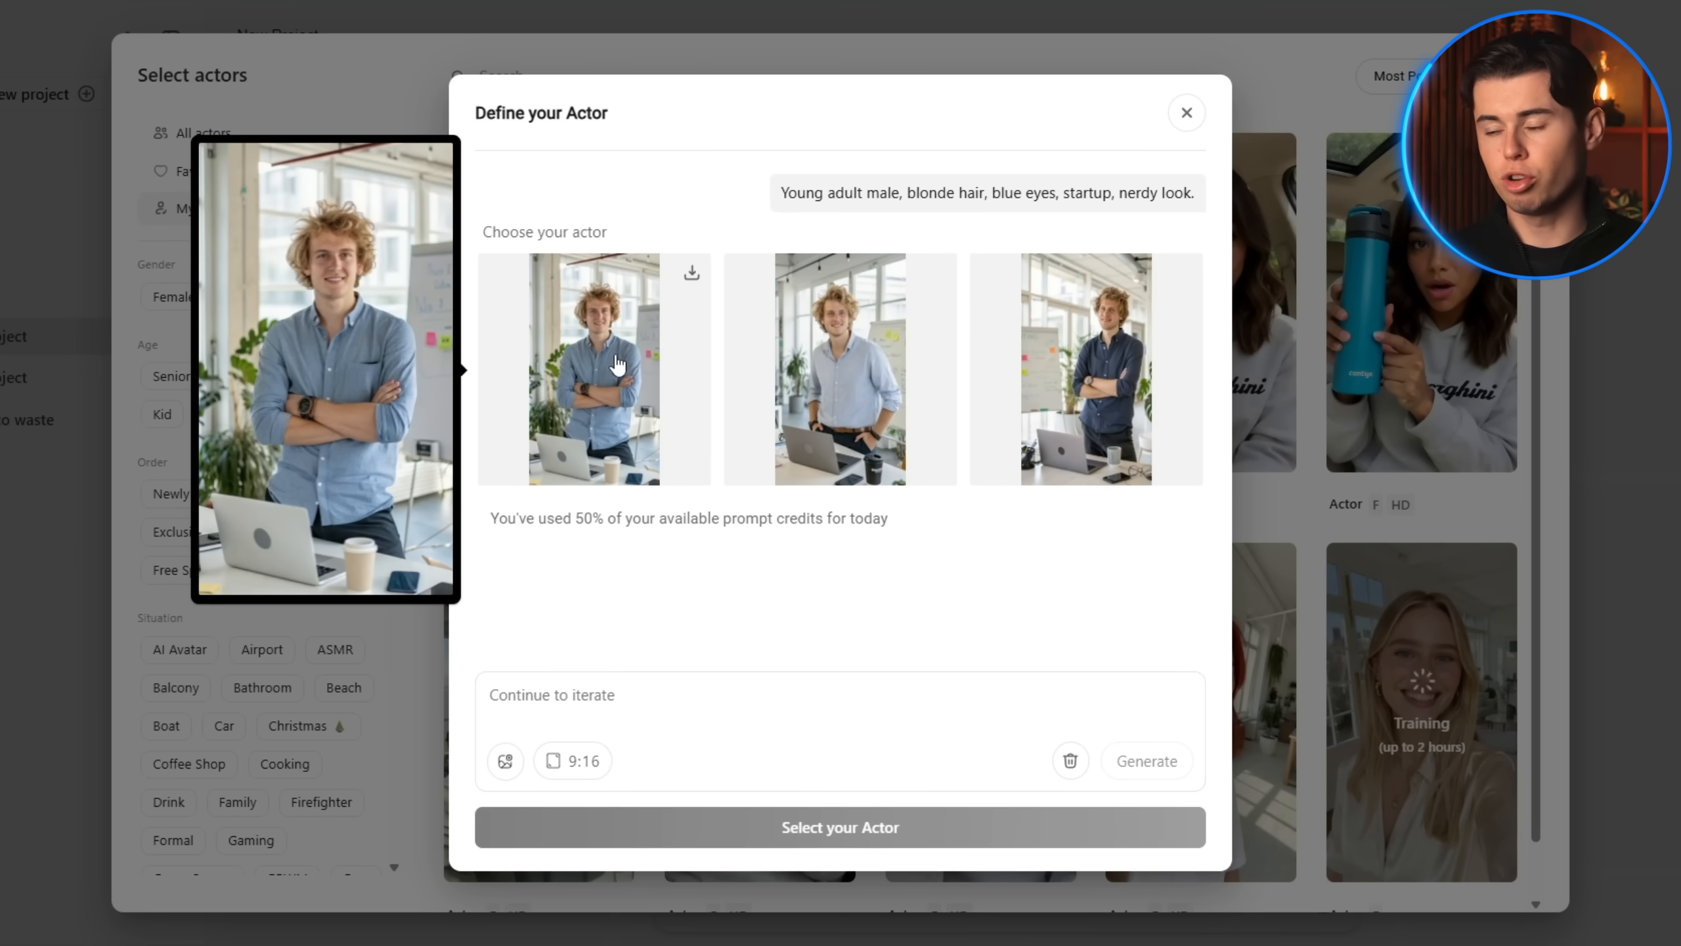
mouse_move(894, 407)
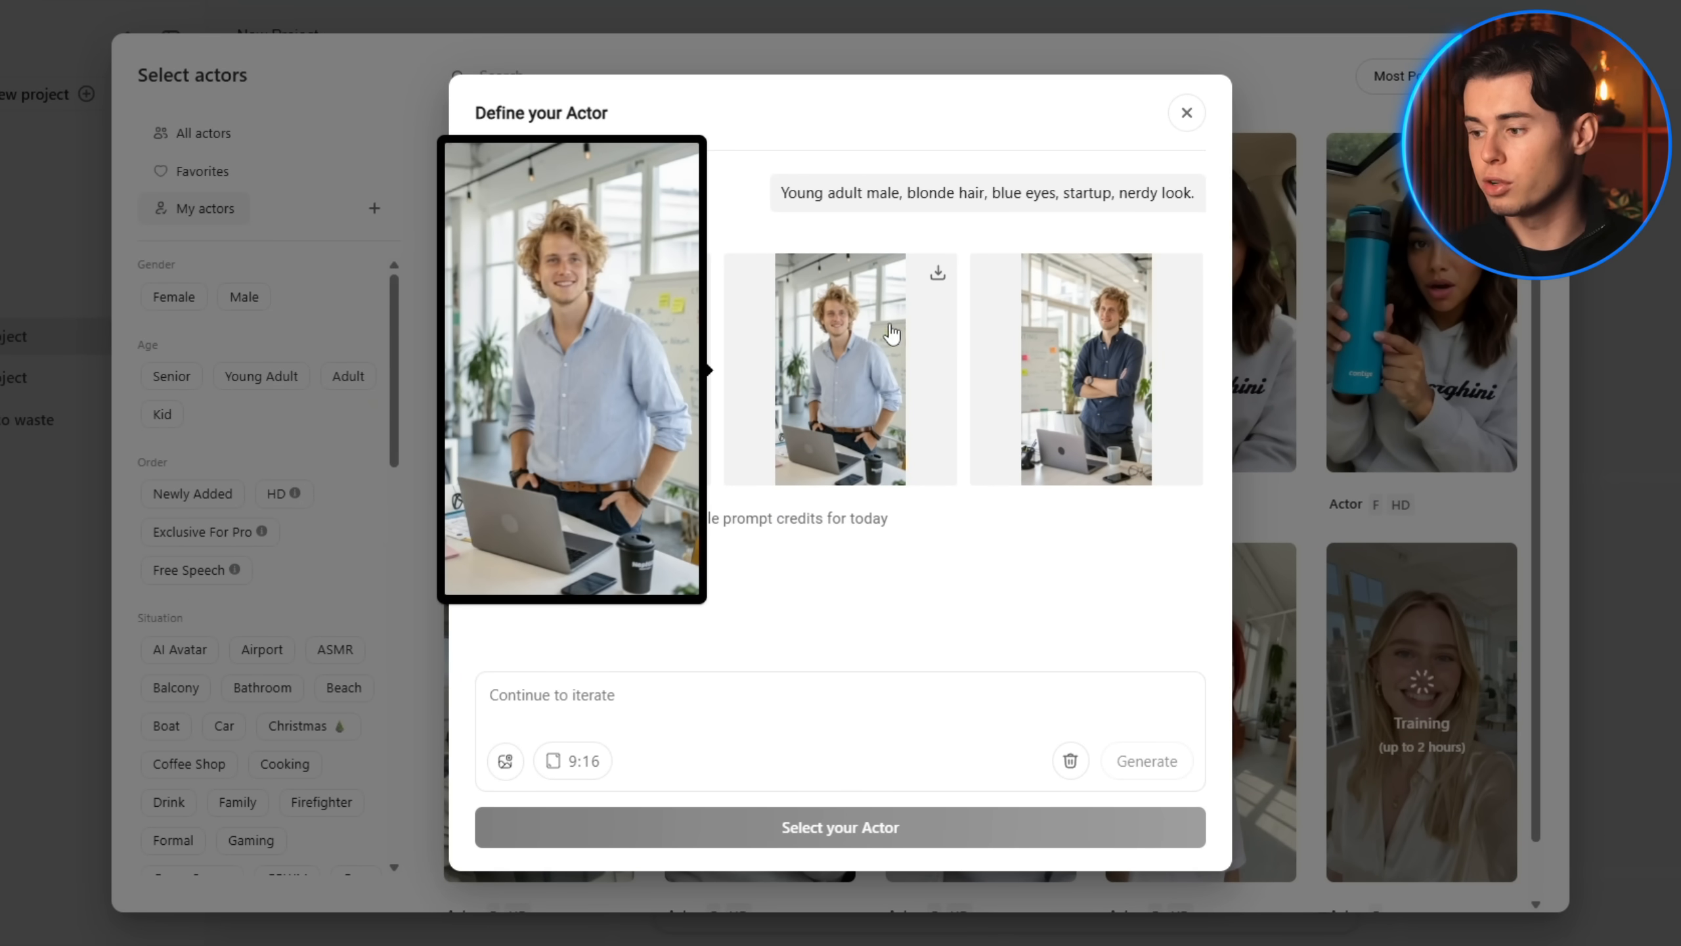
mouse_move(1127, 373)
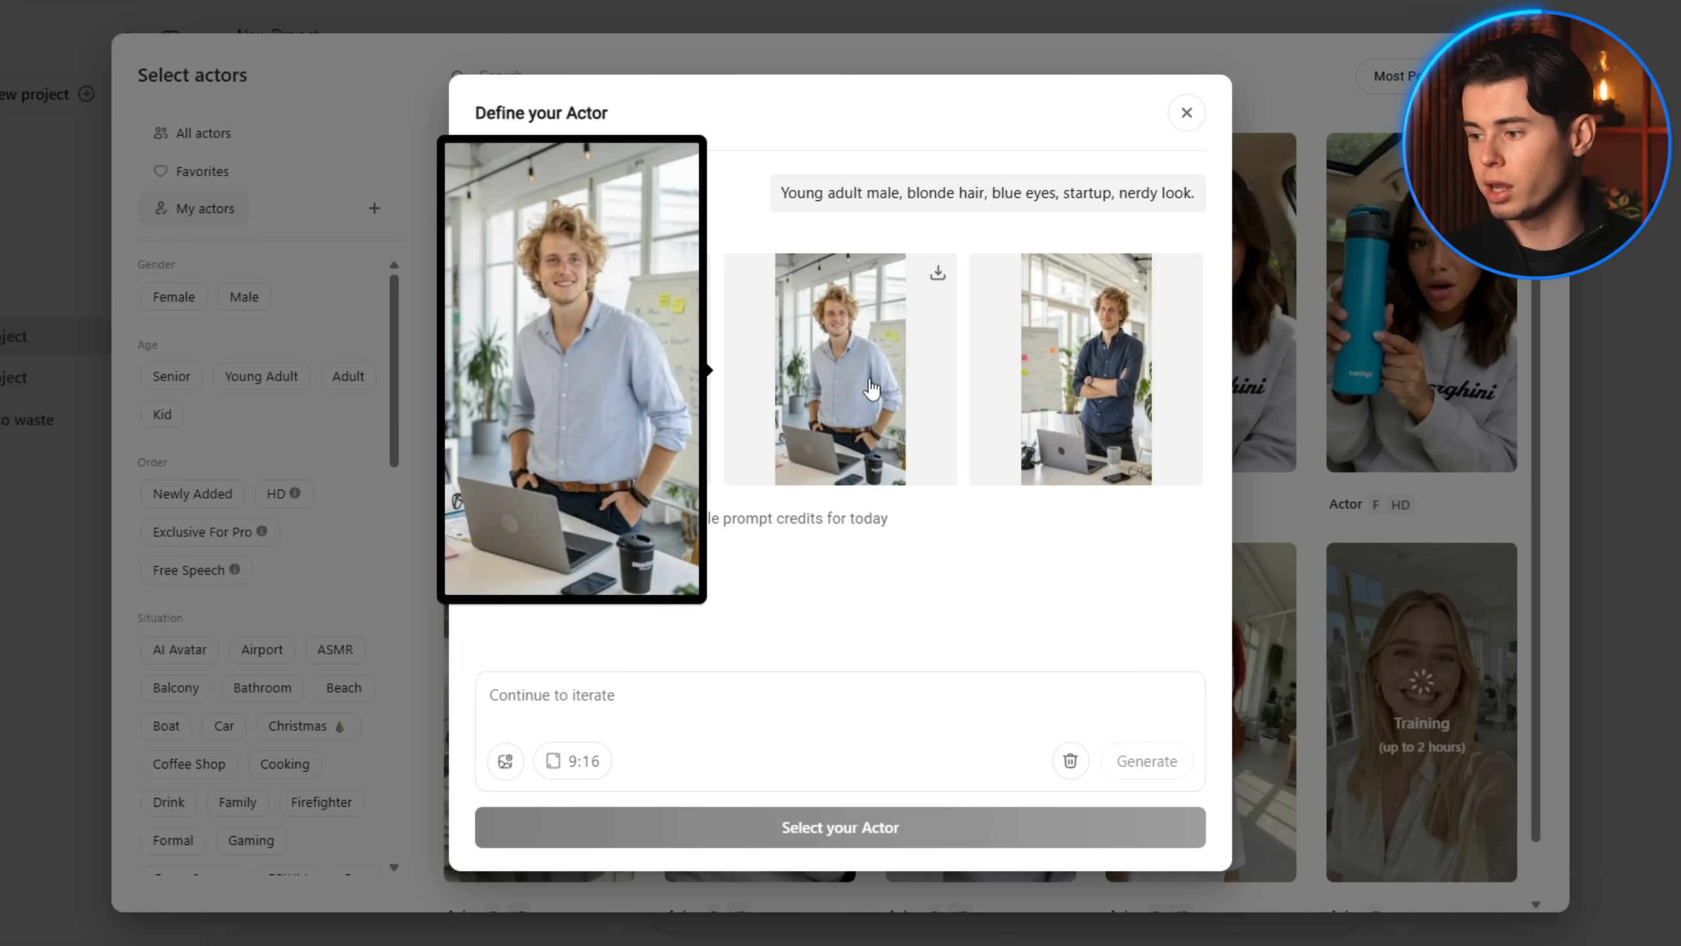
click(871, 387)
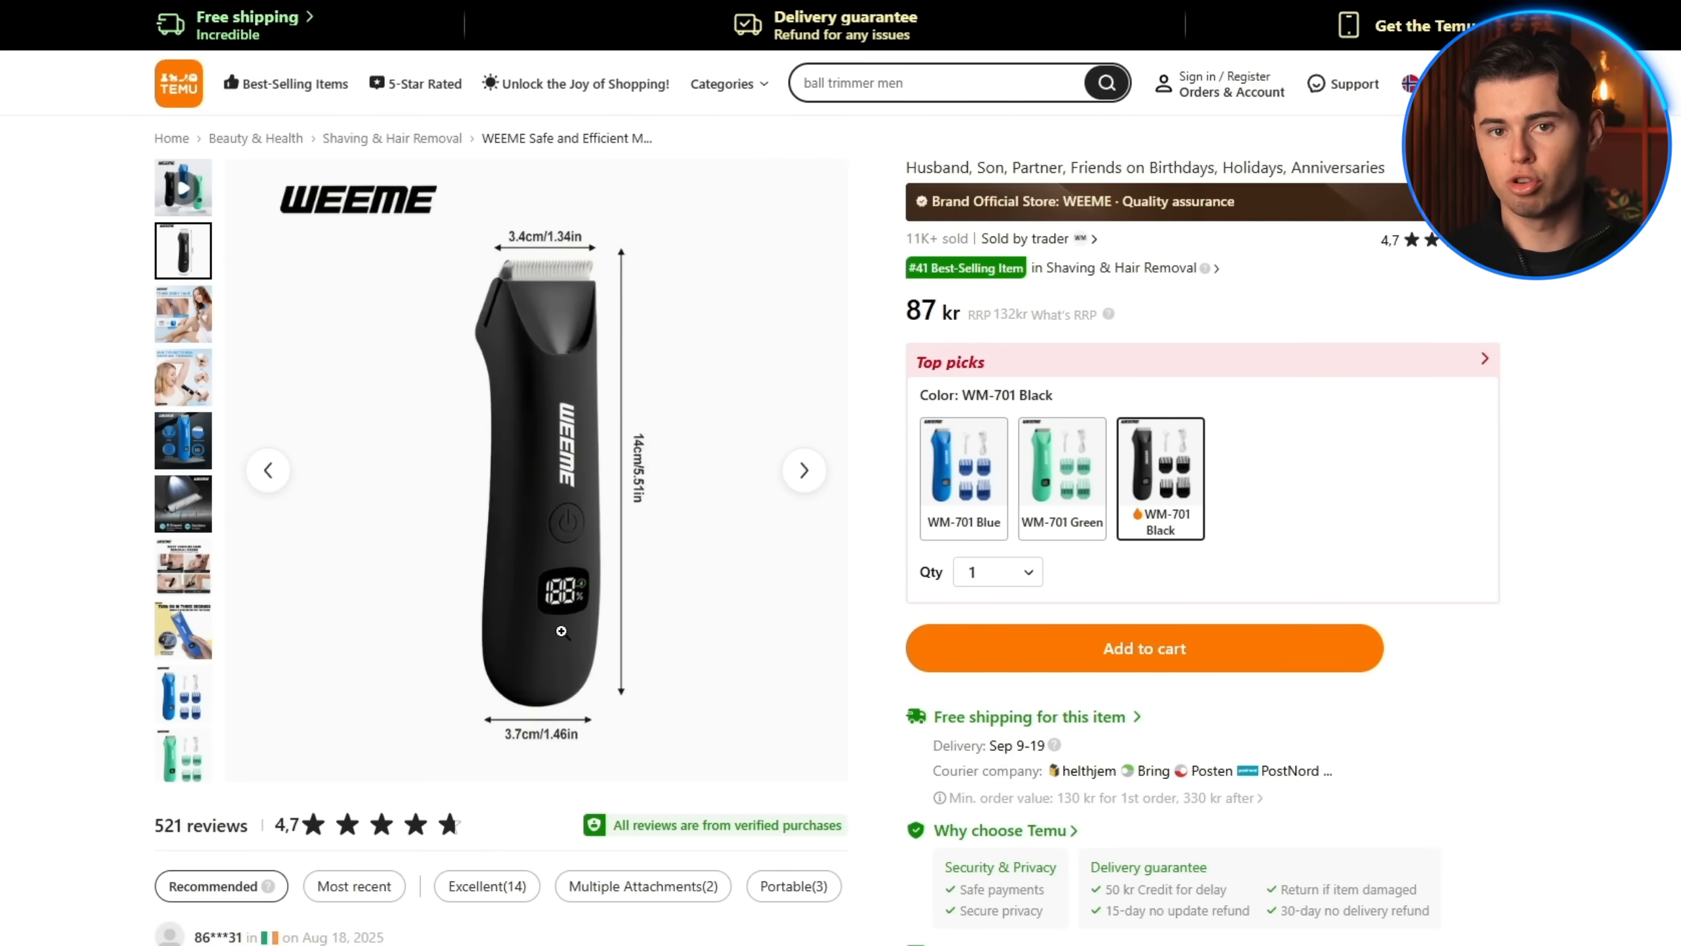
- Look over the WEEME trimmer's product page, and attach the trimmer image dsad.png as a reference for the actor
scroll(1049, 646, down, 4)
scroll(969, 656, up, 3)
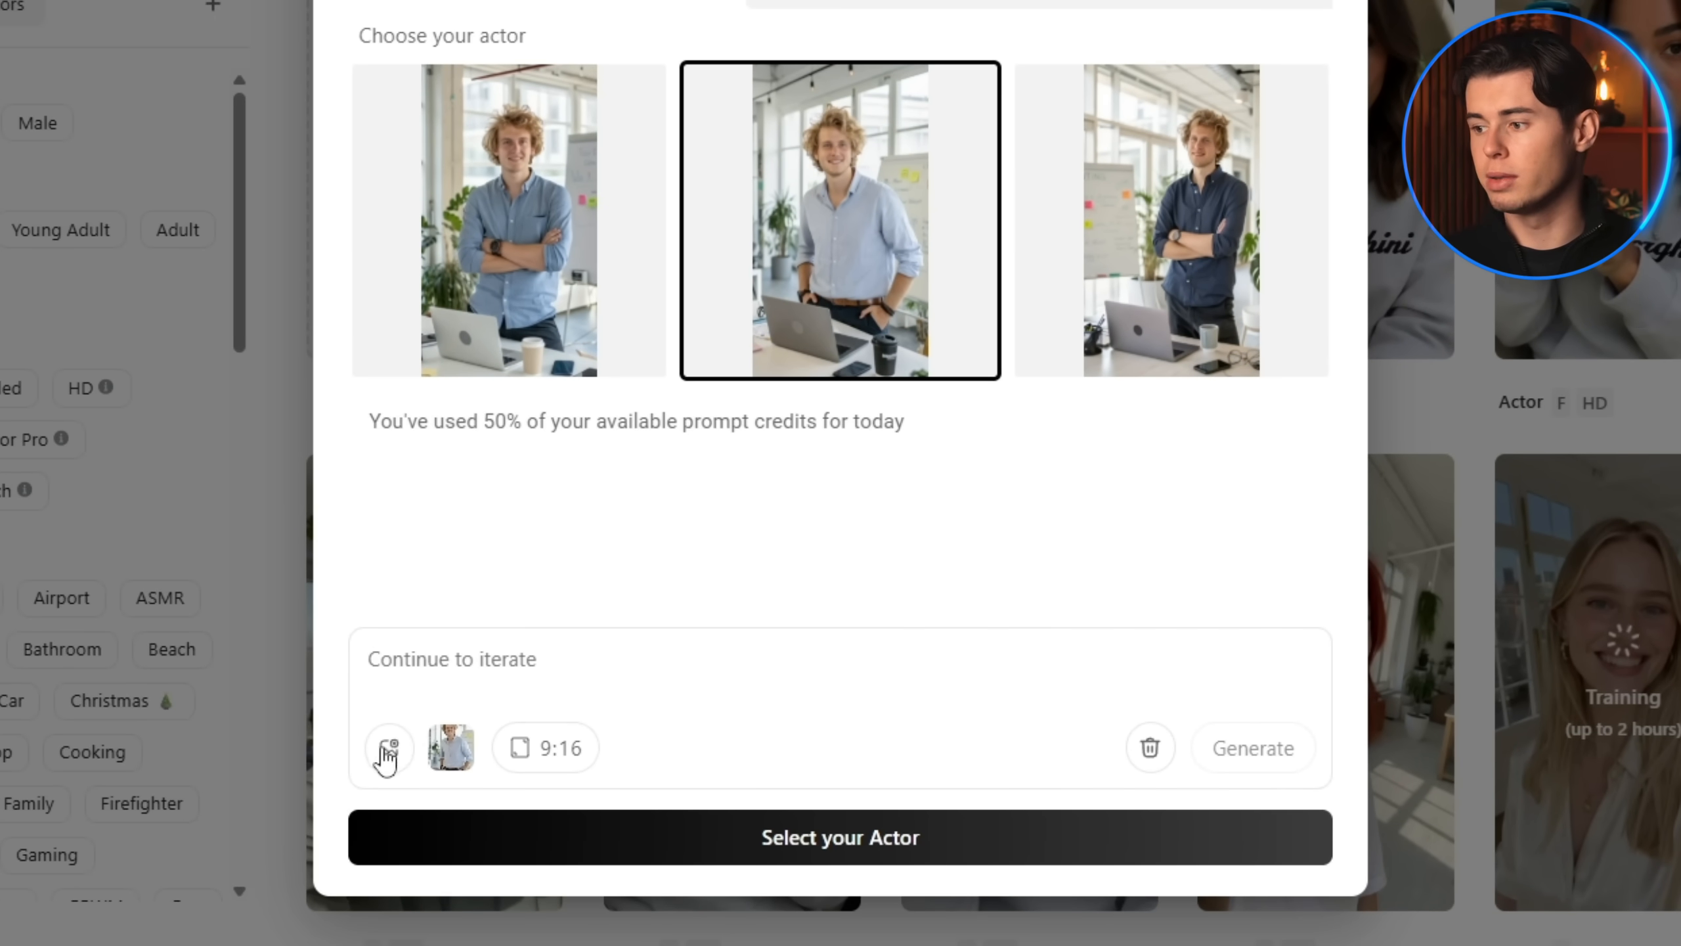
click(392, 752)
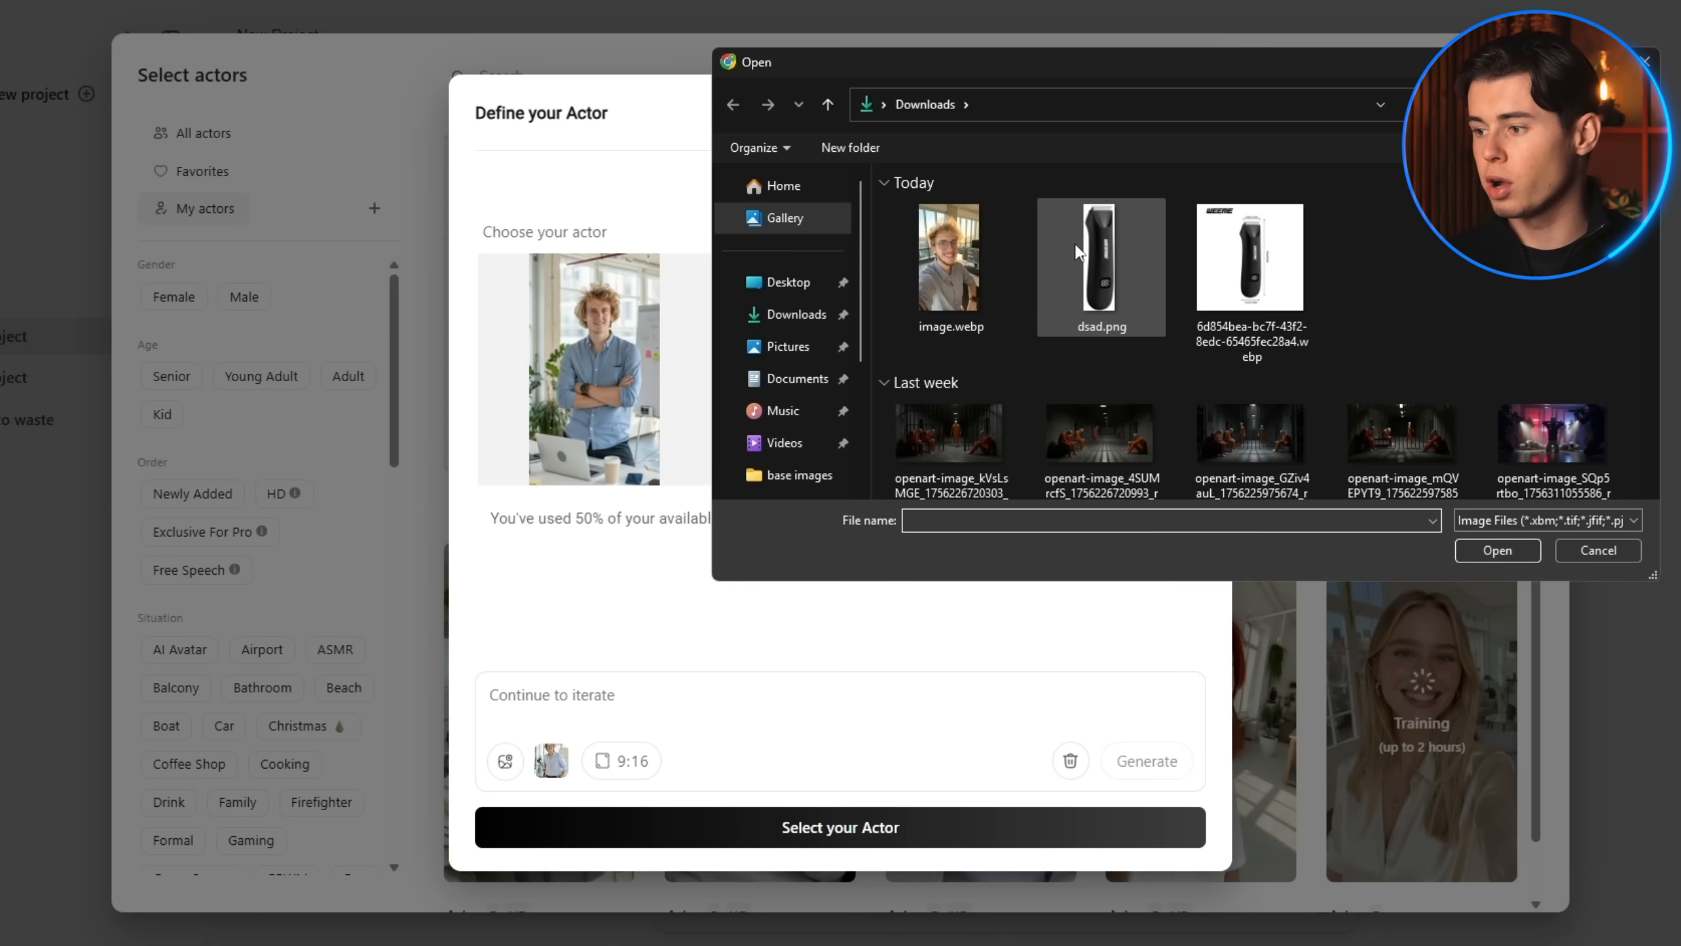
double_click(1104, 275)
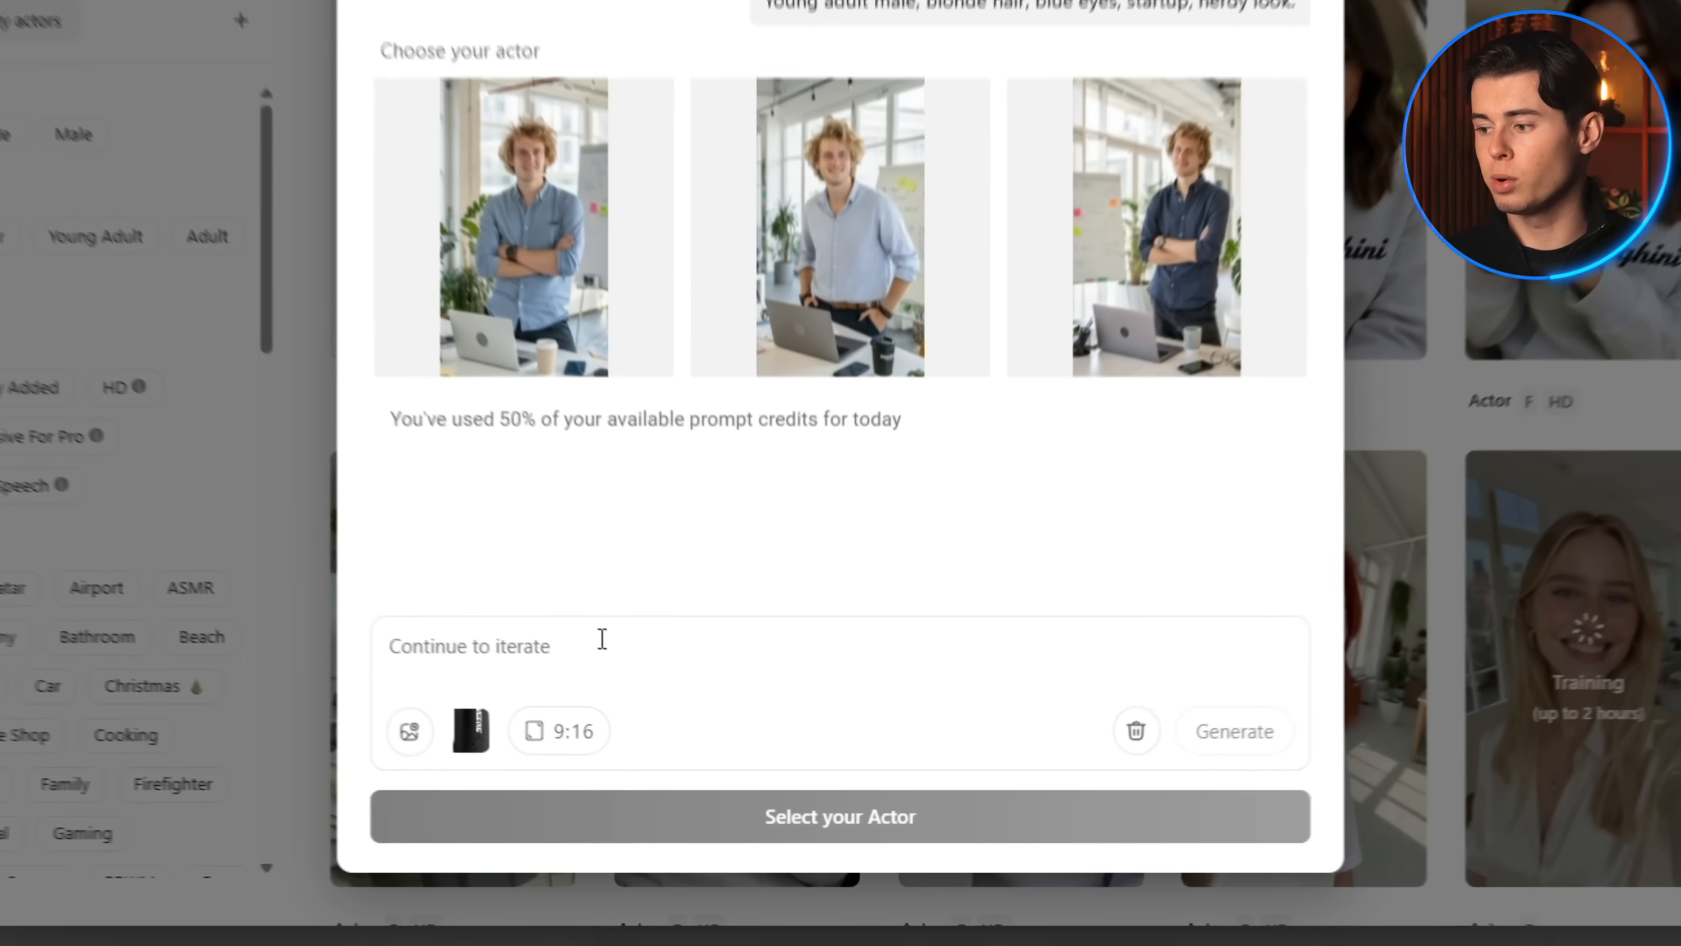
- Generate new images from the middle actor with the prompt "Make him hold the trimmer as if he's presenting it like a new product."
text(Ma)
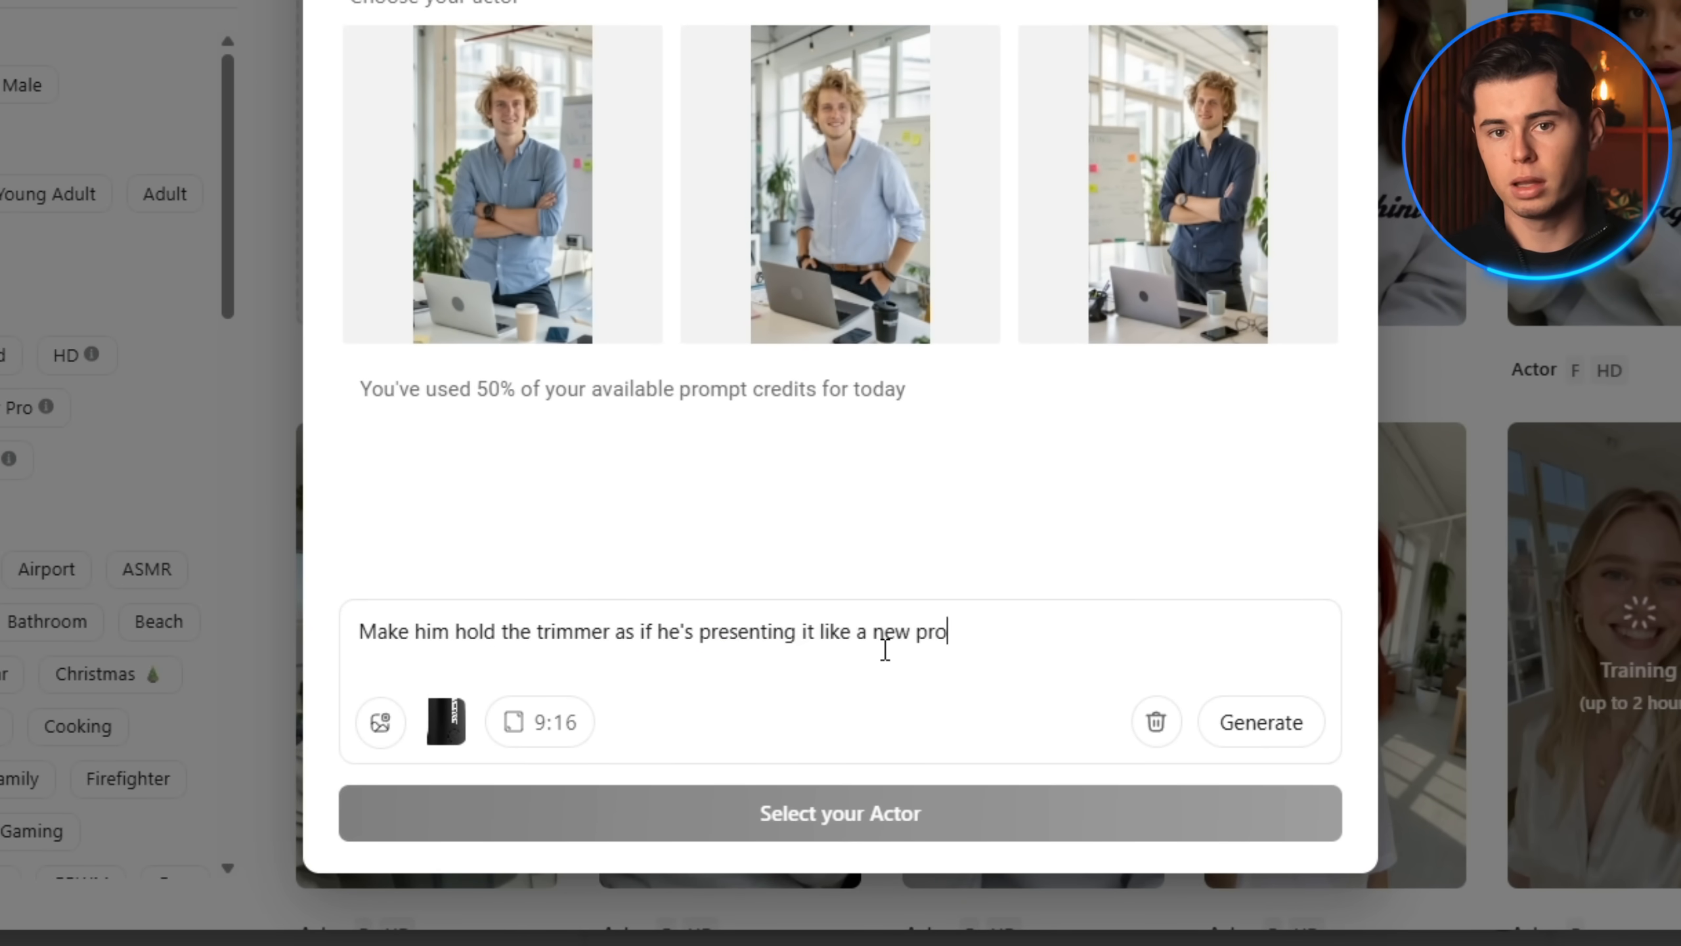
mouse_move(847, 245)
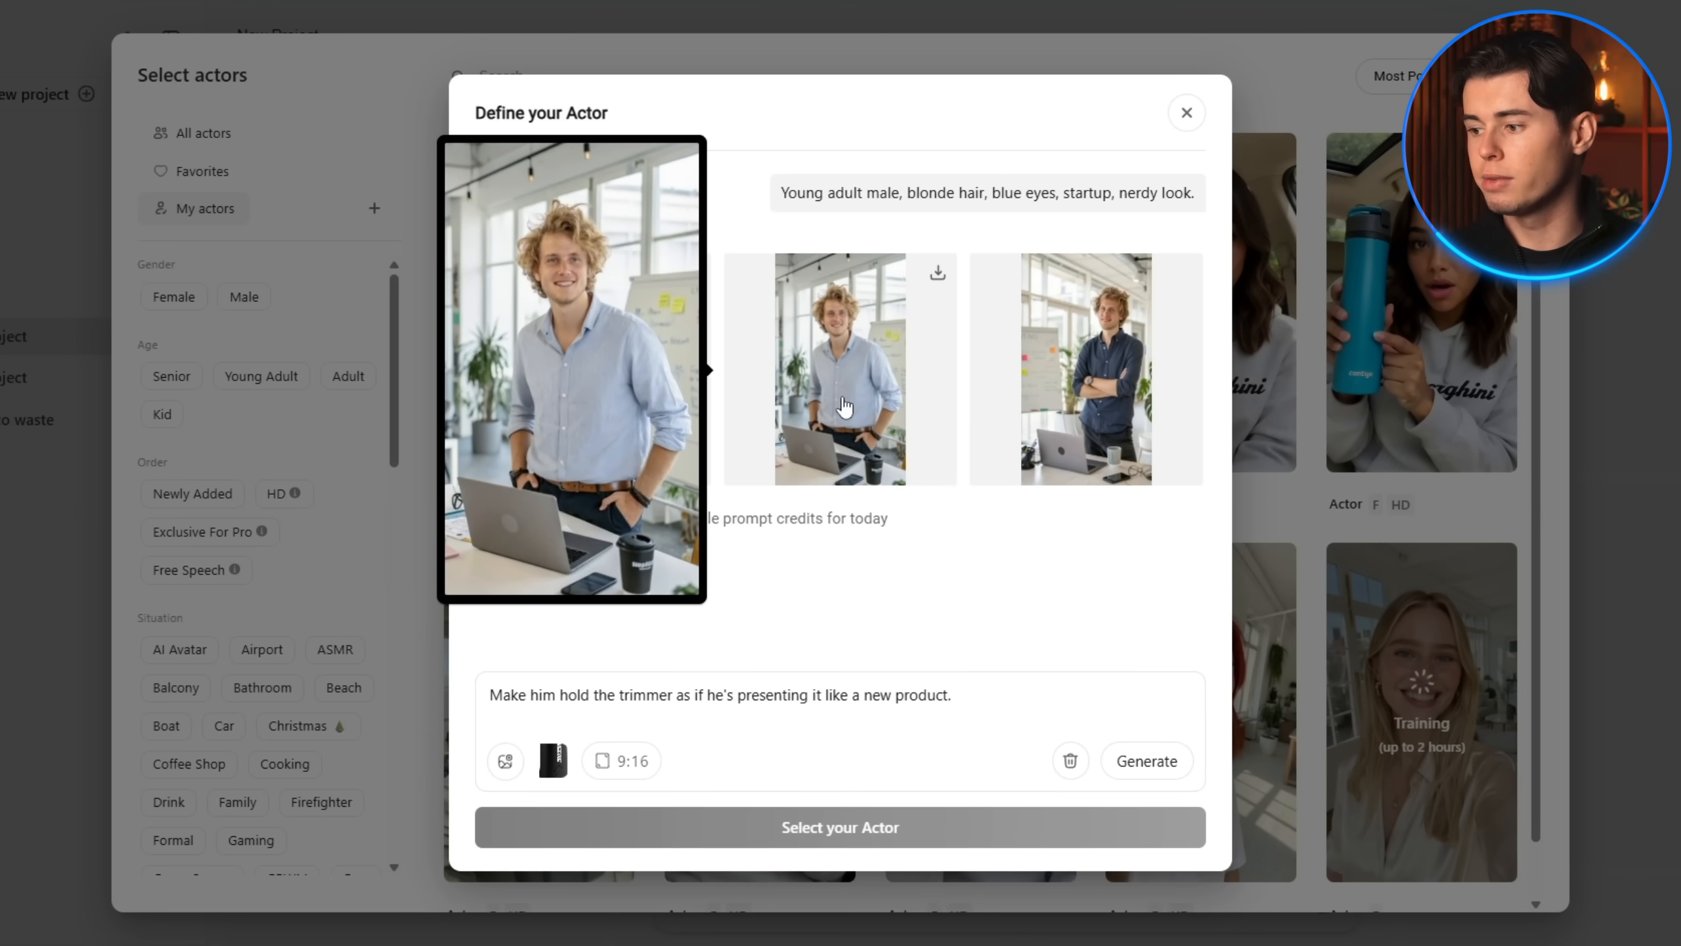
click(844, 406)
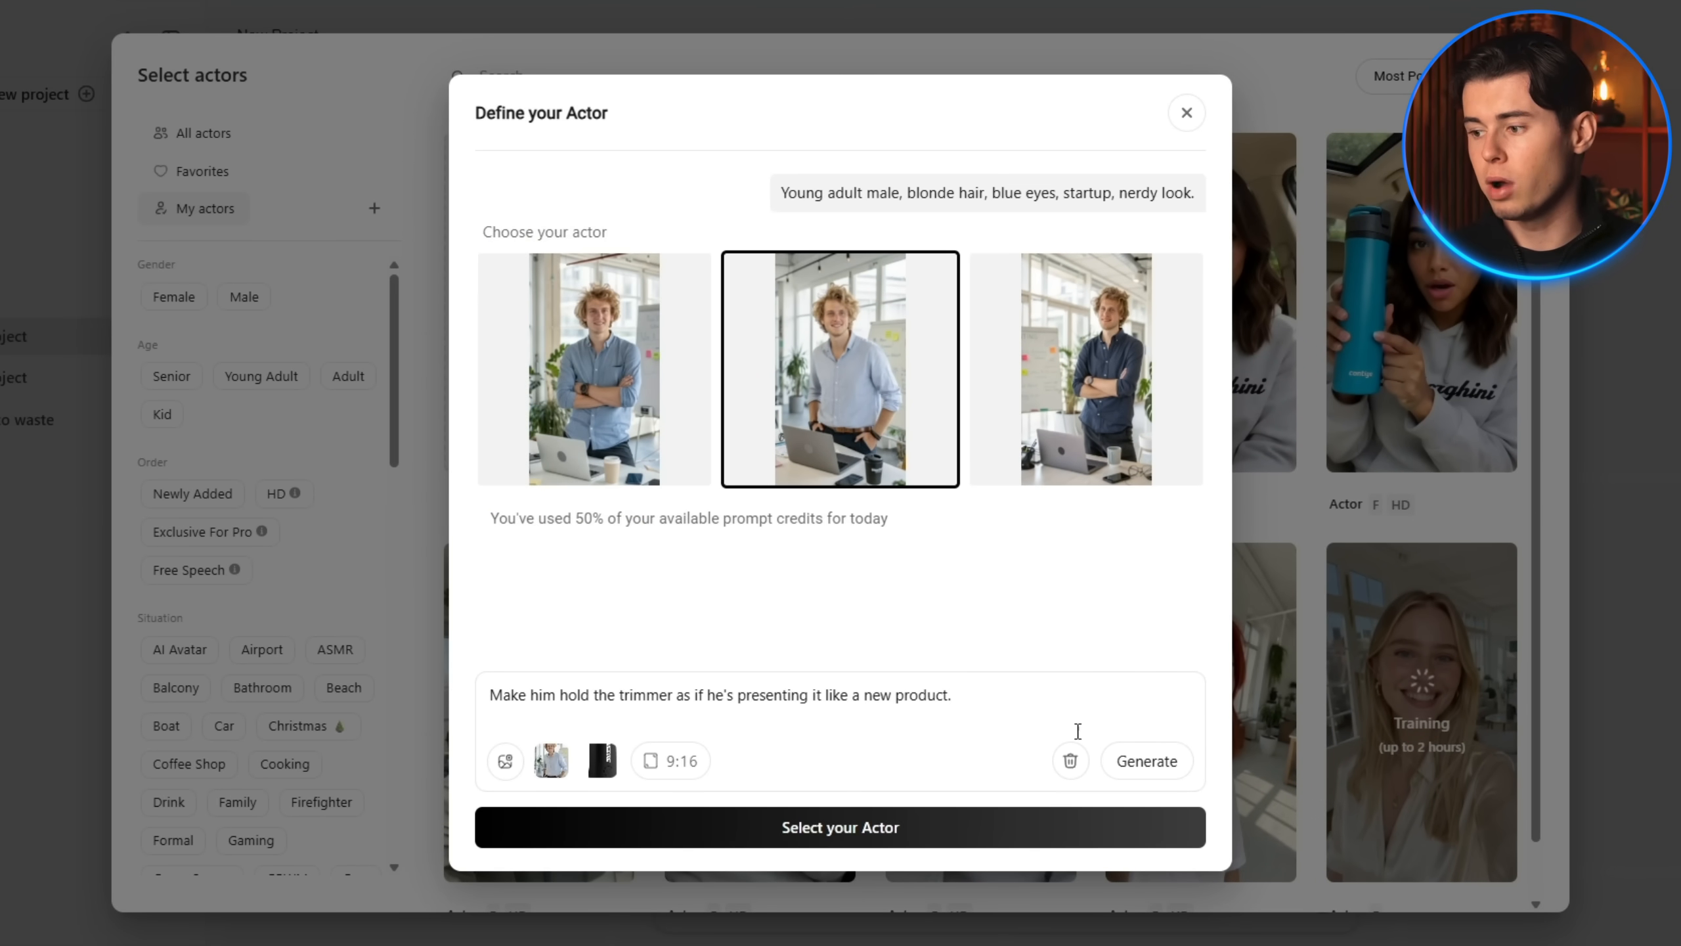
click(1148, 762)
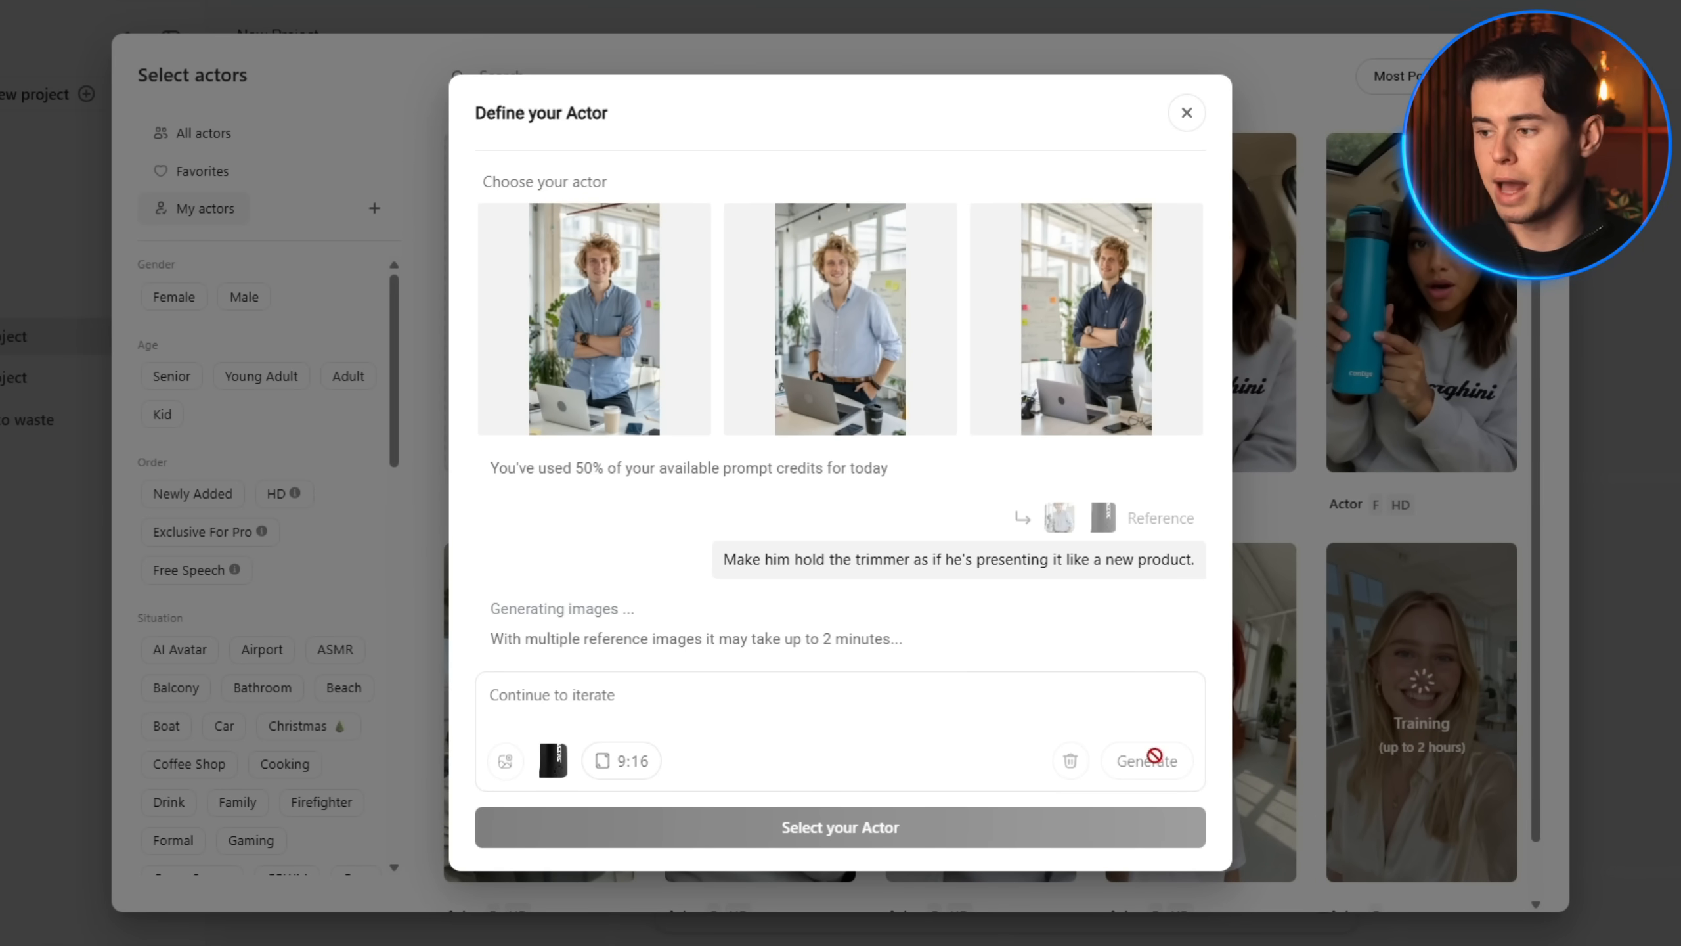
- Iterate on the first trimmer image with "Make him hold the trimmer casually in his right hand while looking at the camera."
mouse_move(668, 638)
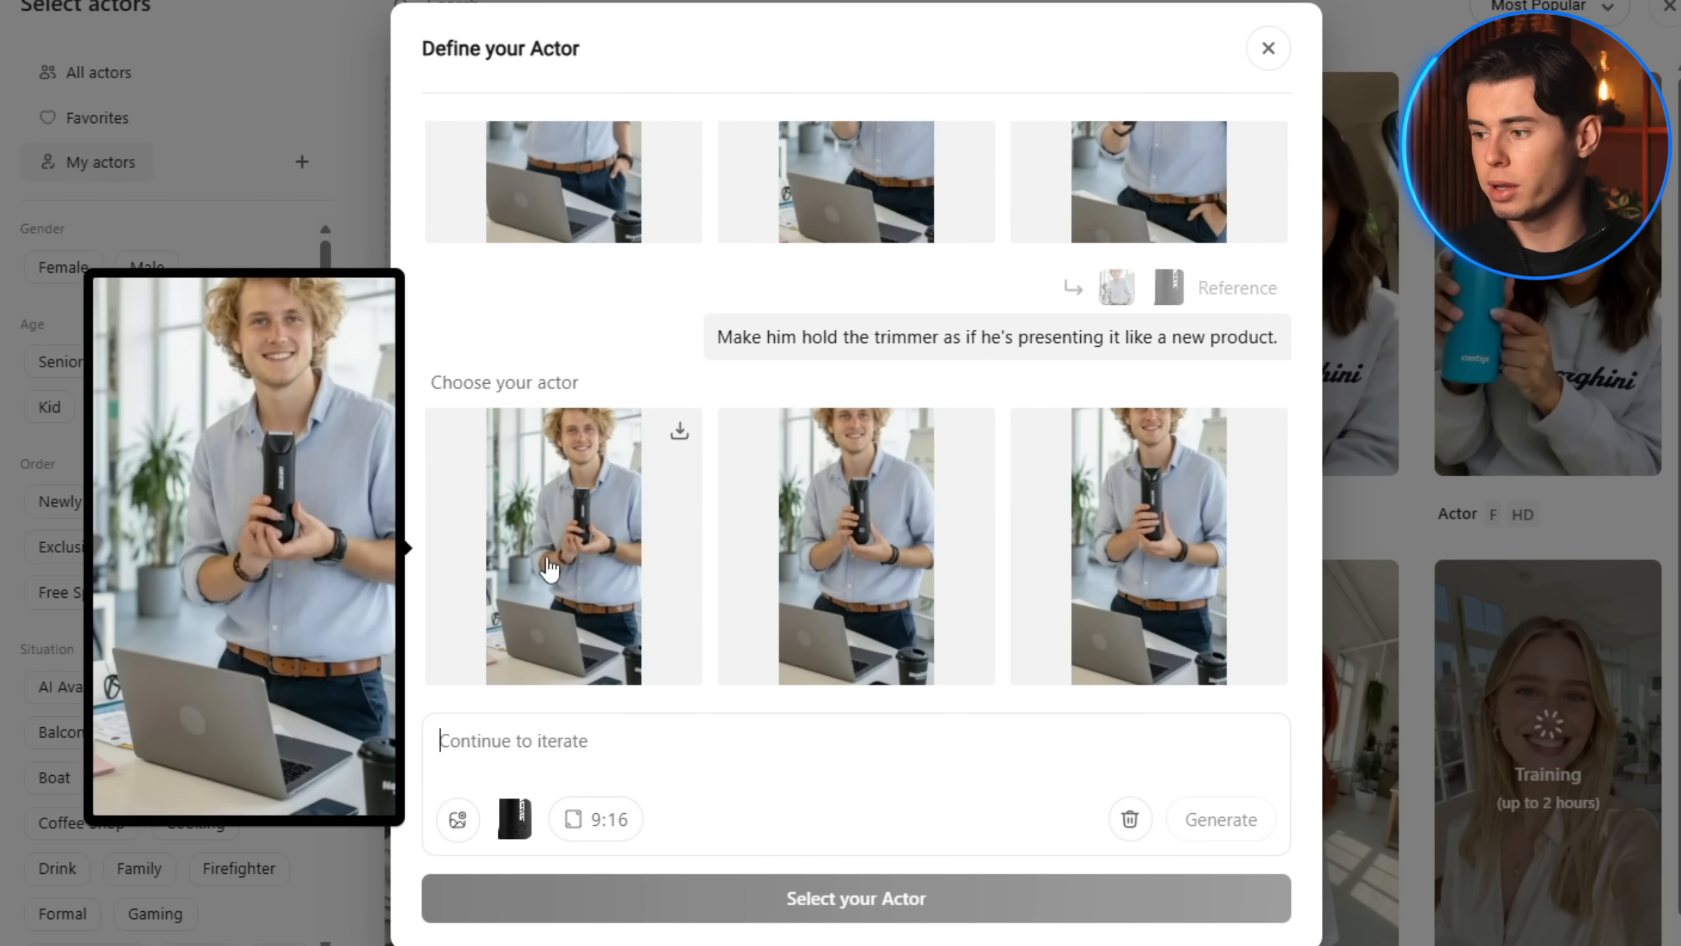
click(583, 529)
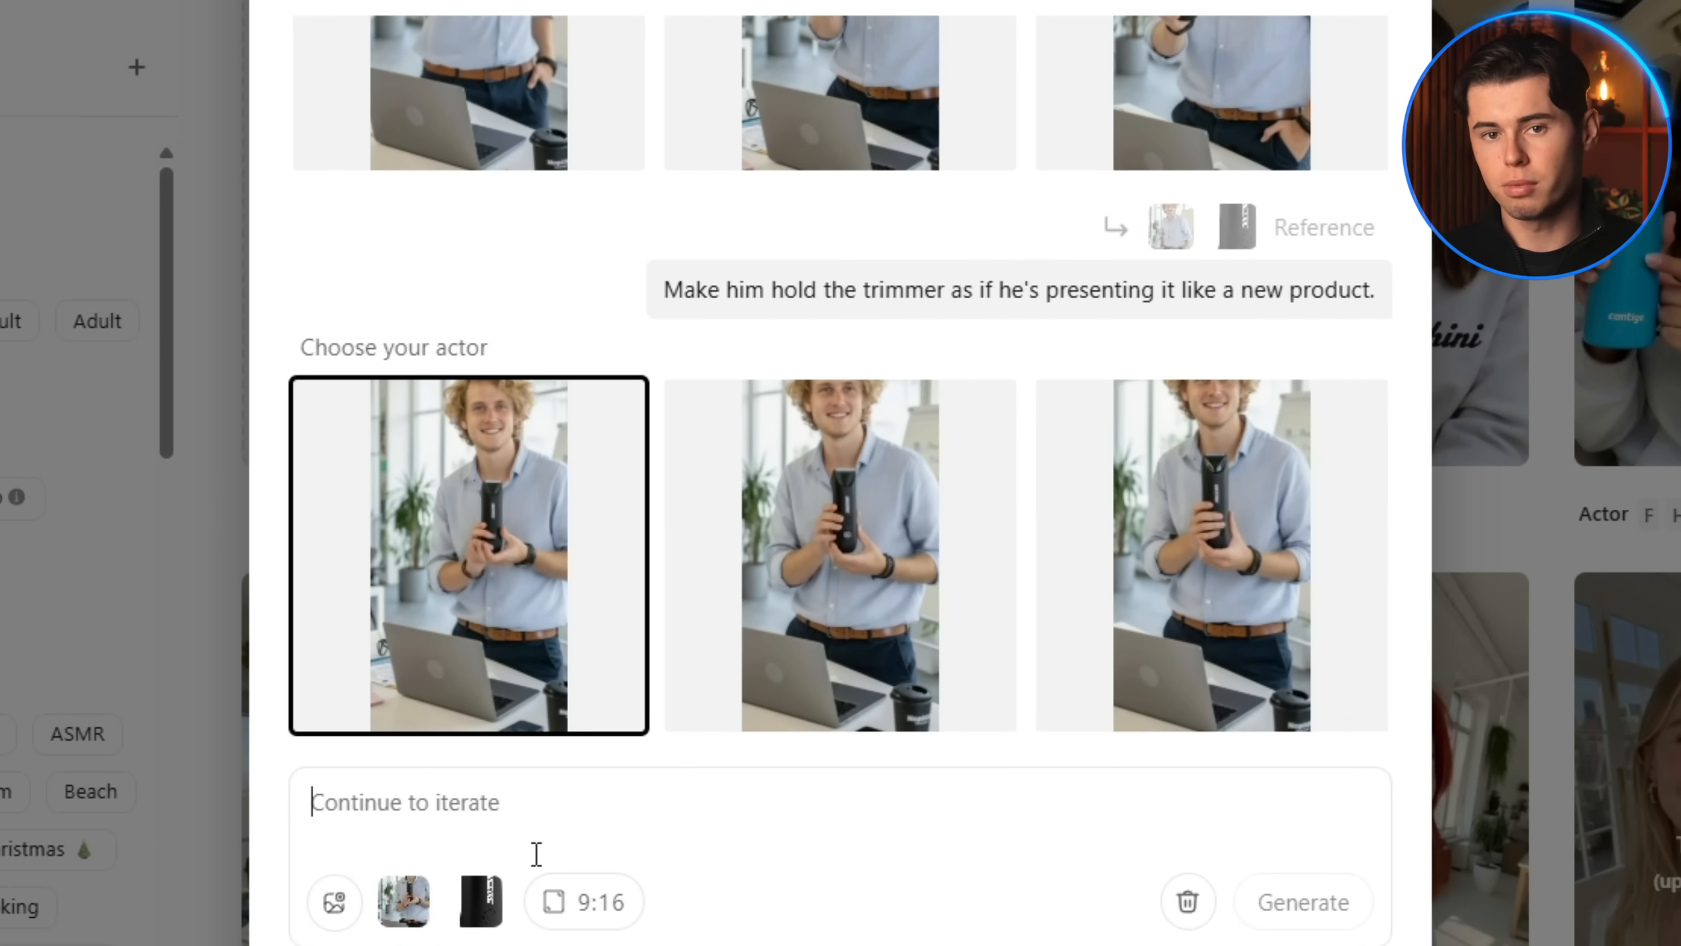
text(Make him hold the trimmer casually in his right hand while looking at the camera.)
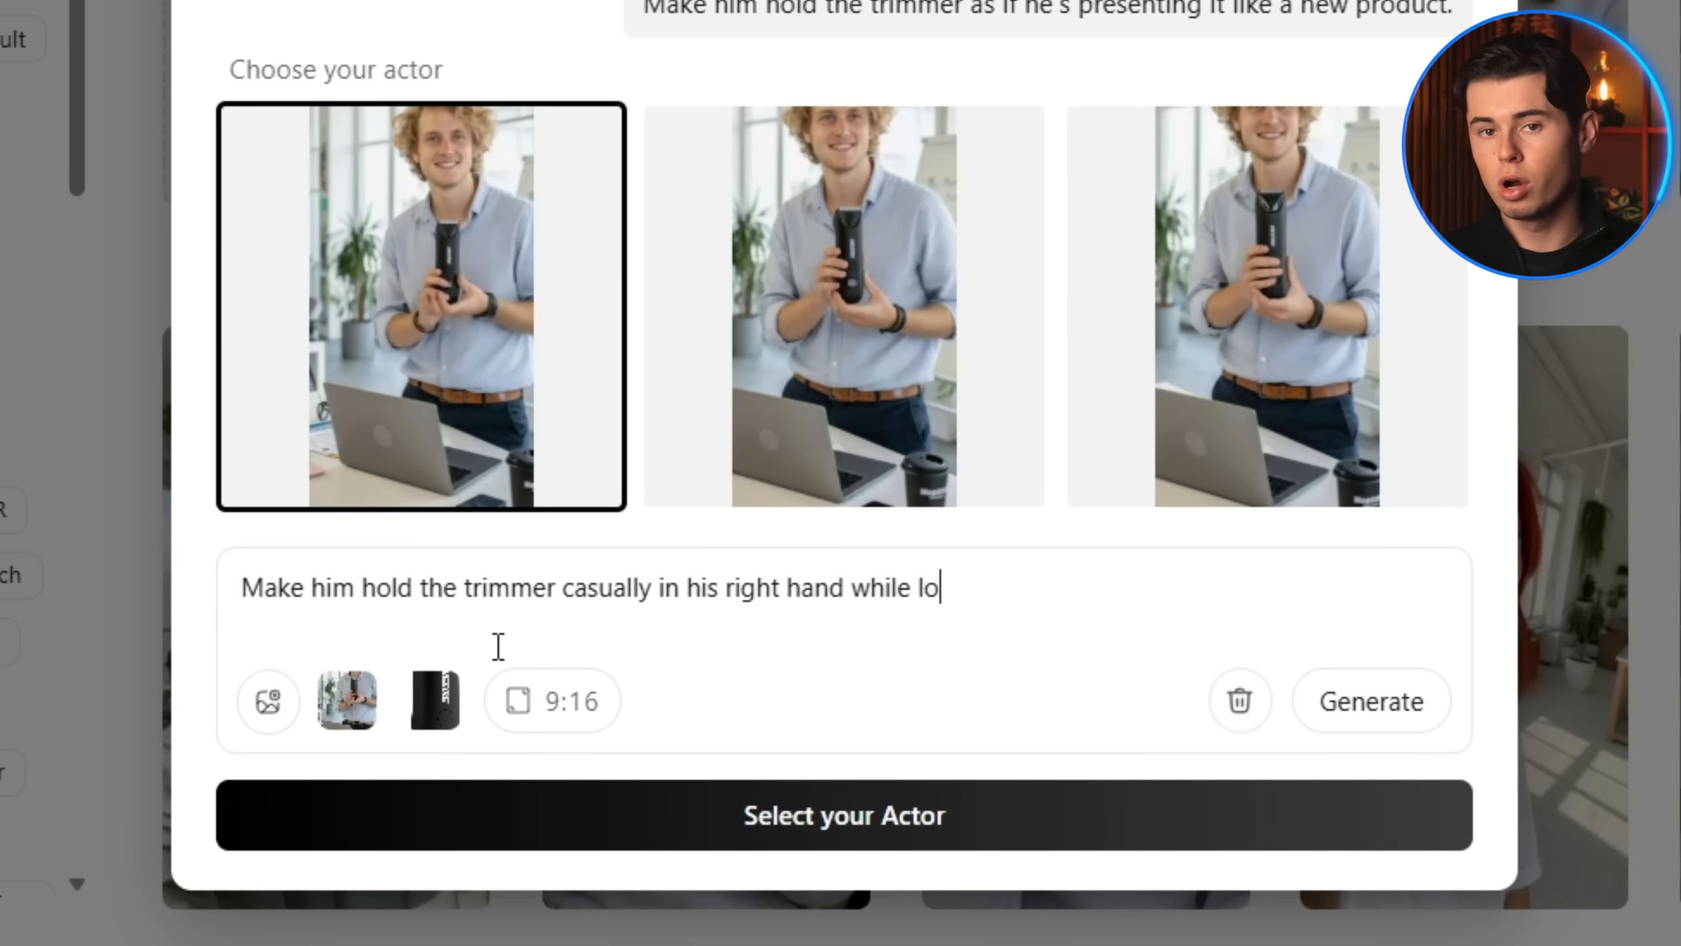
click(1398, 708)
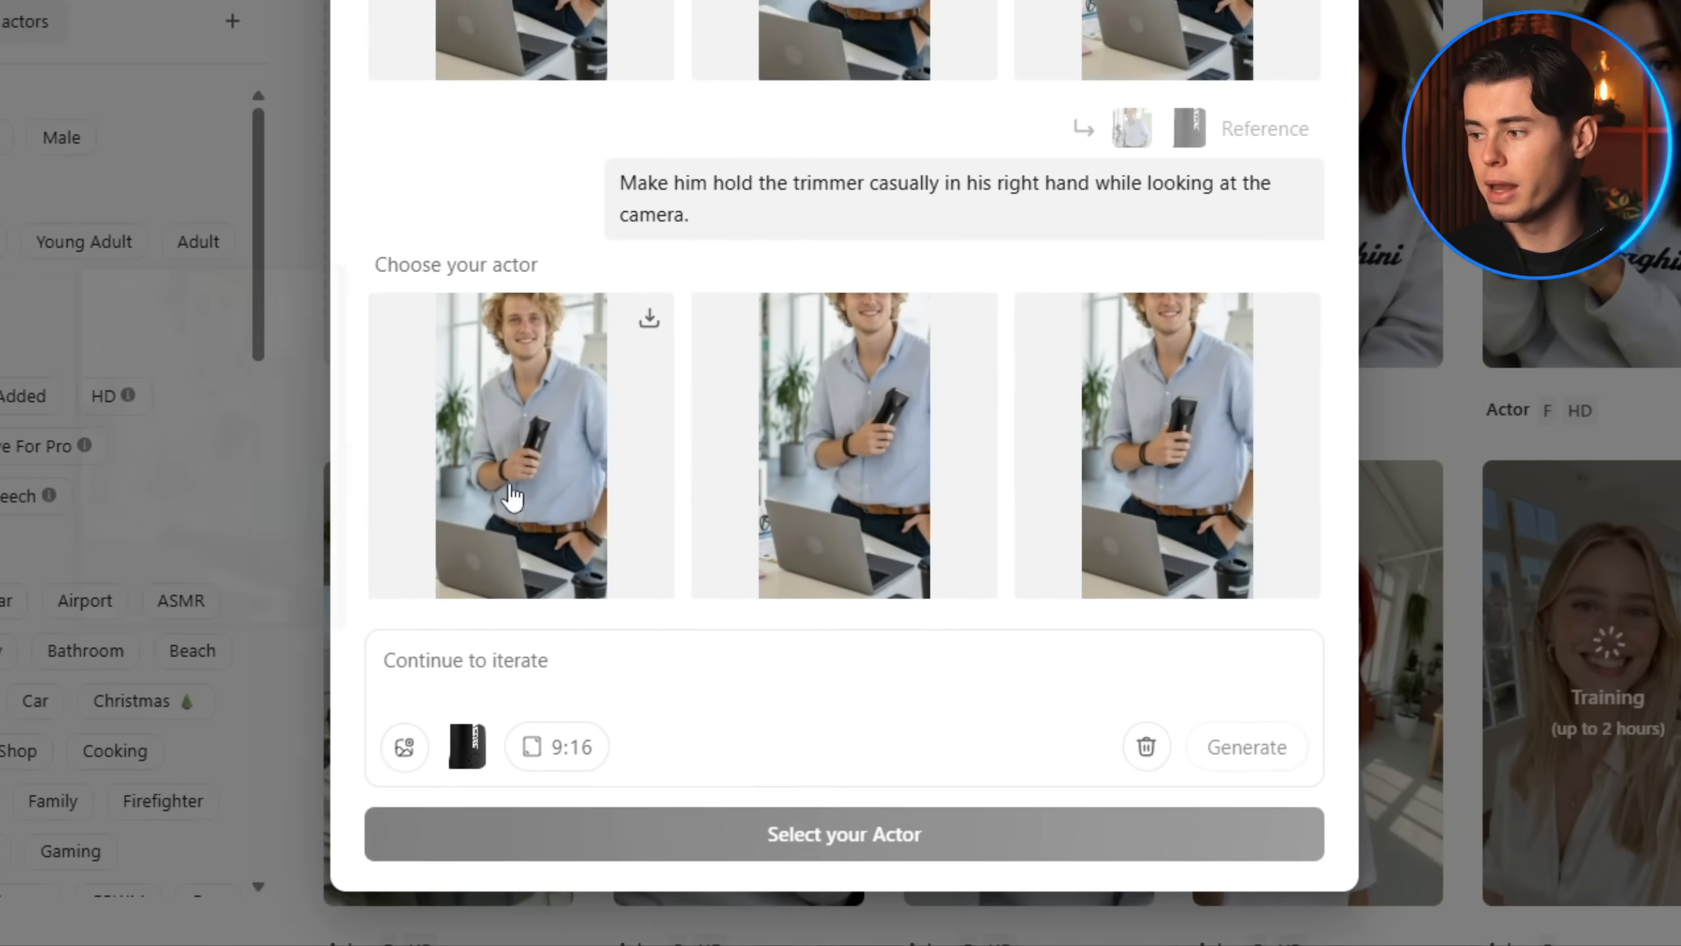
- Choose the first image of the casual right-hand trimmer pose as the final actor
mouse_move(389, 369)
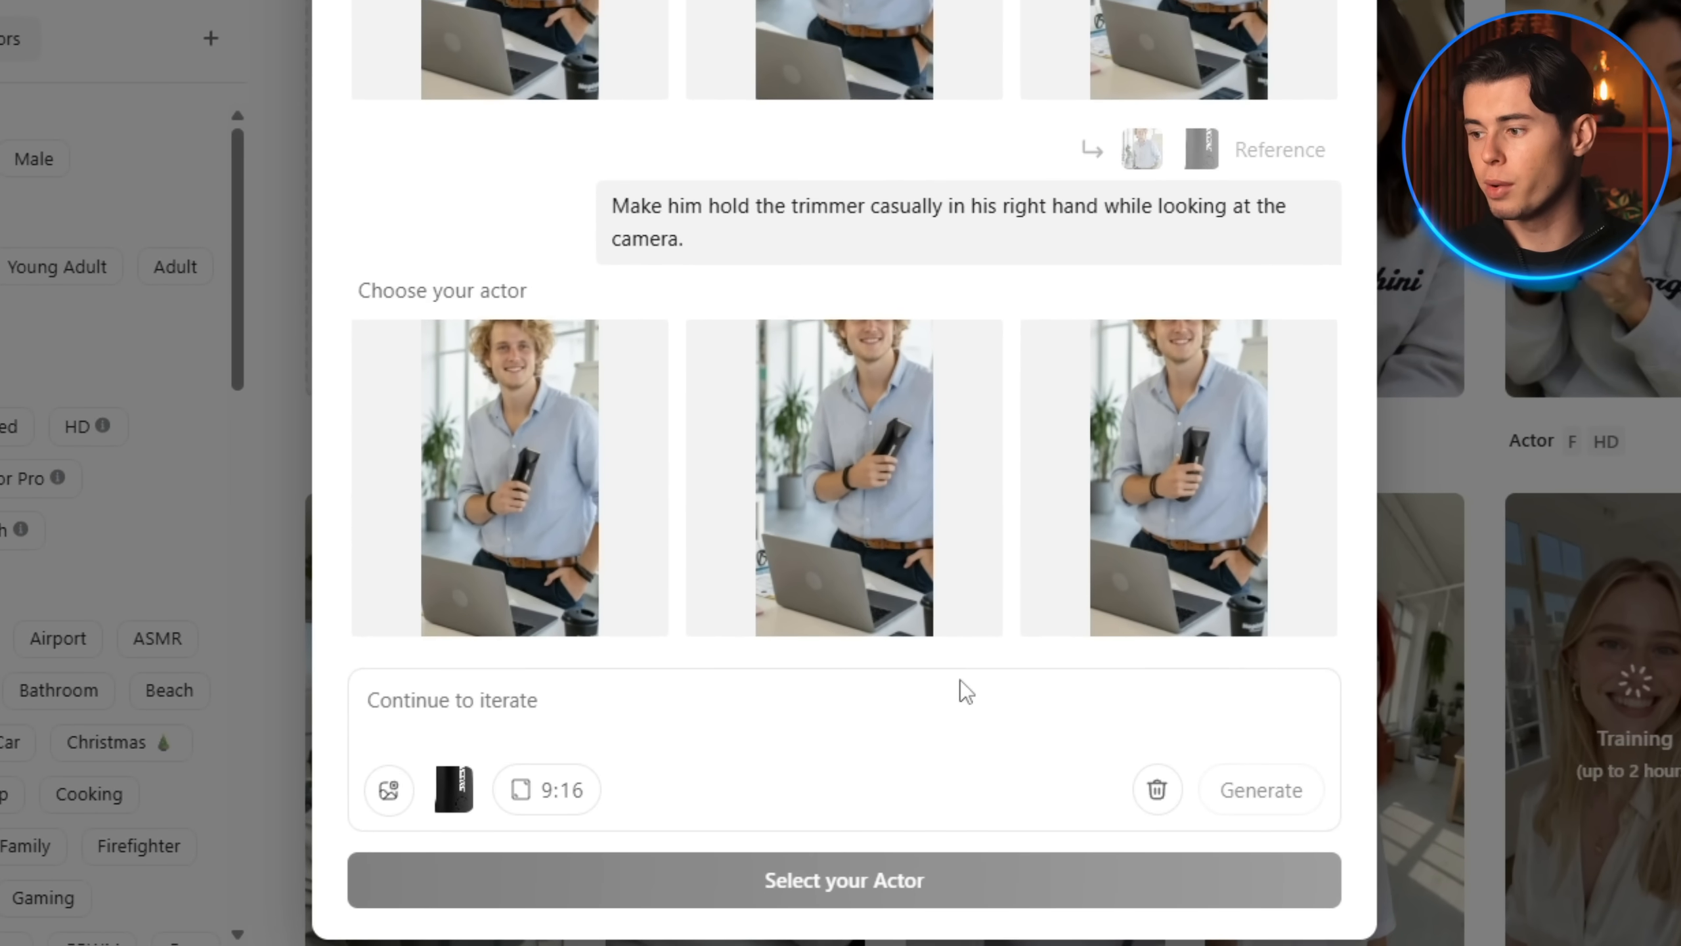
click(484, 523)
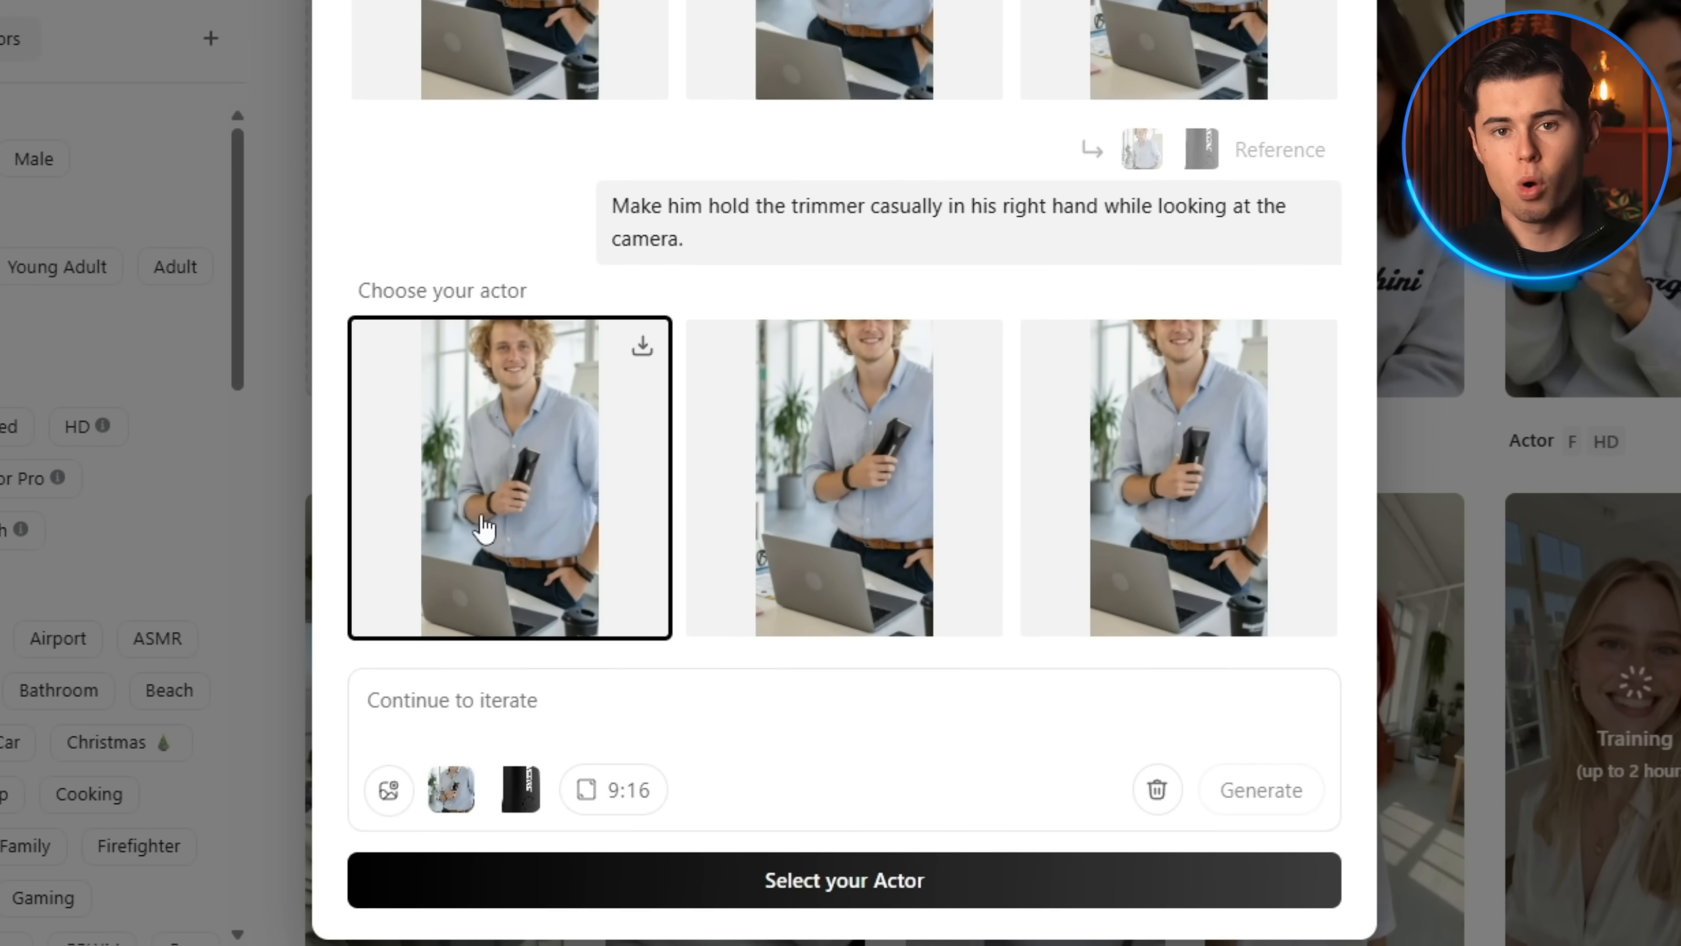
click(851, 881)
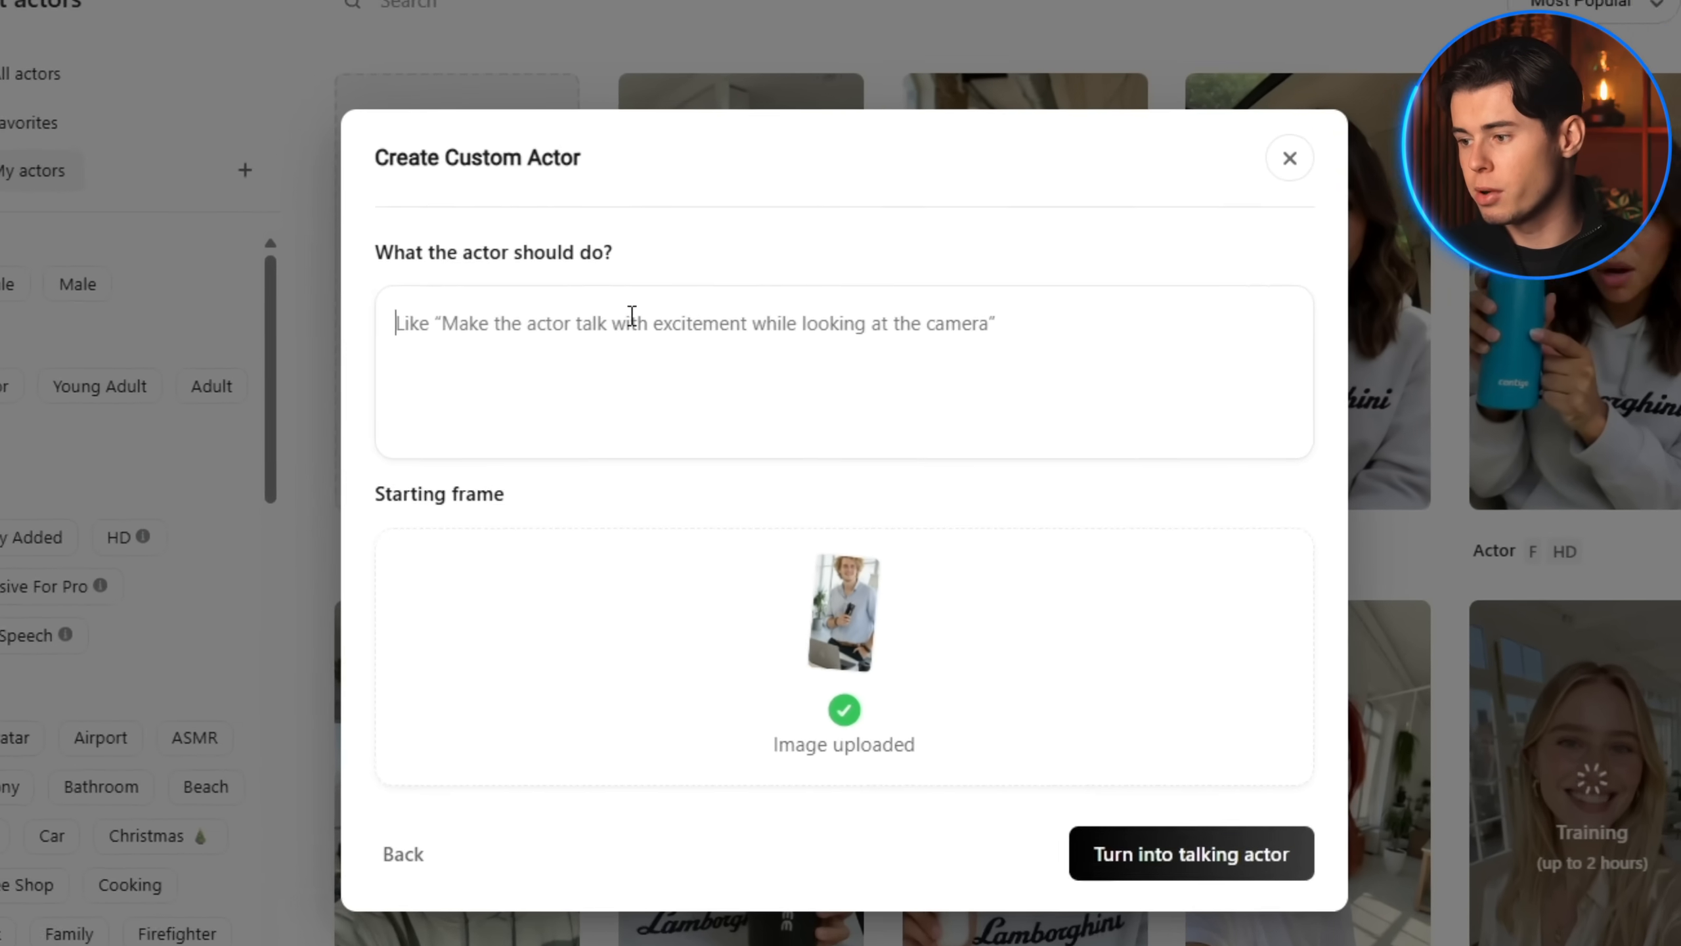
- Turn the image into a talking actor with the instruction "Present the product casually." and confirm the image rights
text(Present the product casually.)
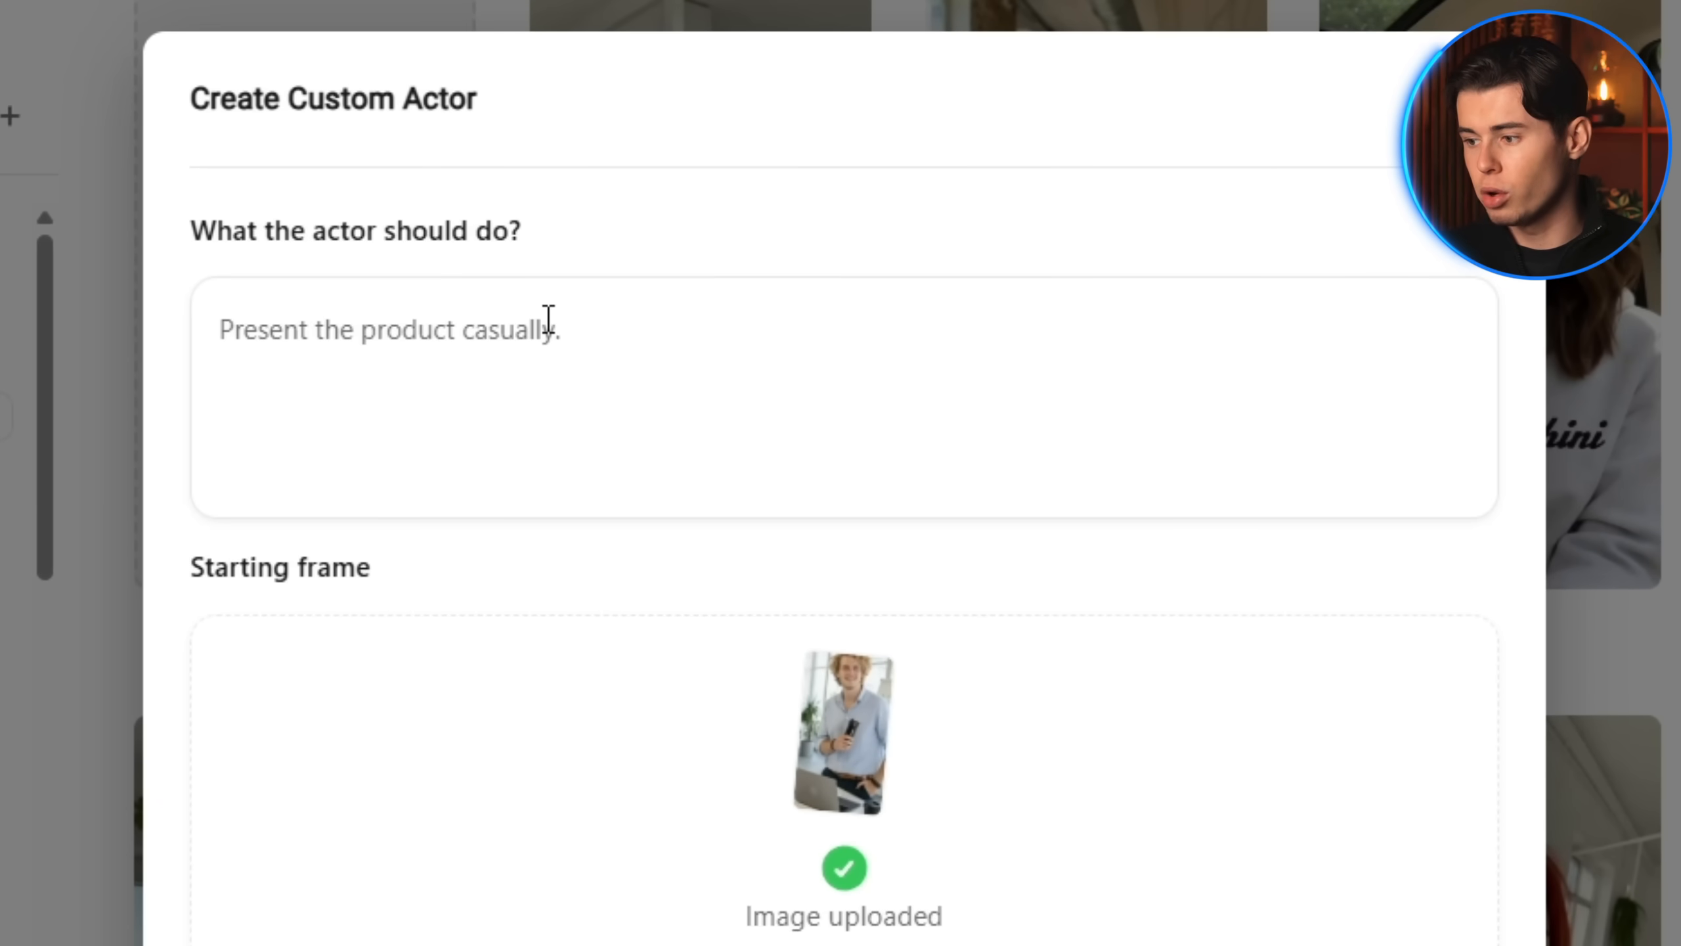
click(1205, 893)
click(377, 803)
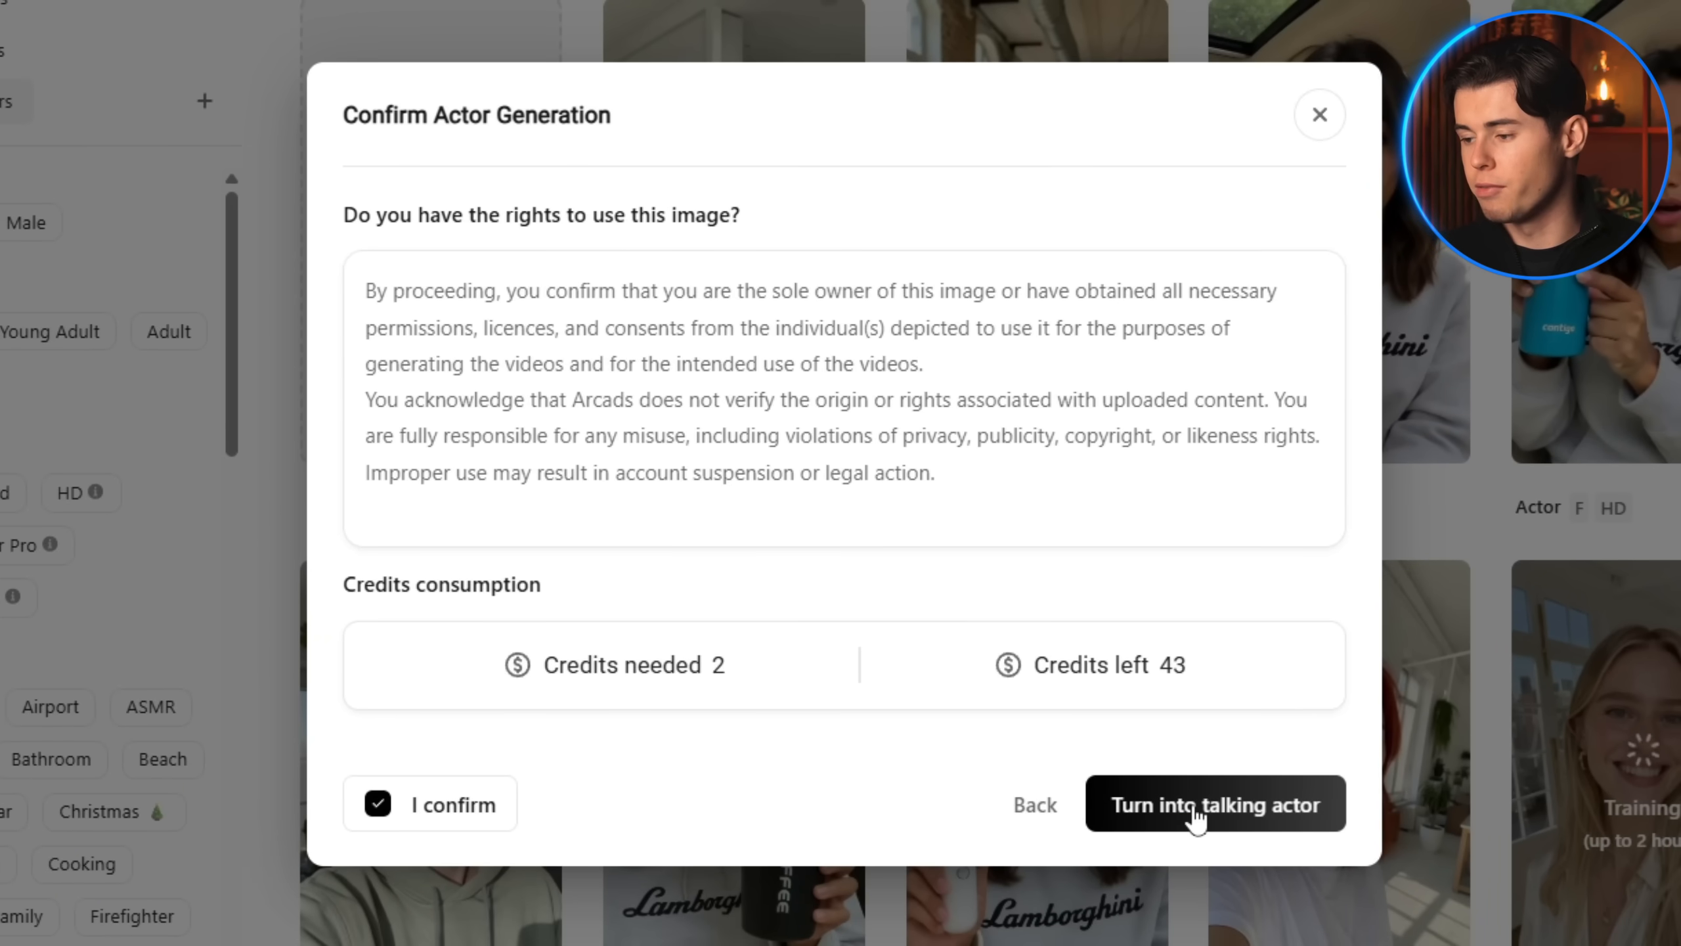
click(1197, 816)
- Assign the excited British English male Vincent voice, and launch lip sync training after previewing the actor's video
click(392, 319)
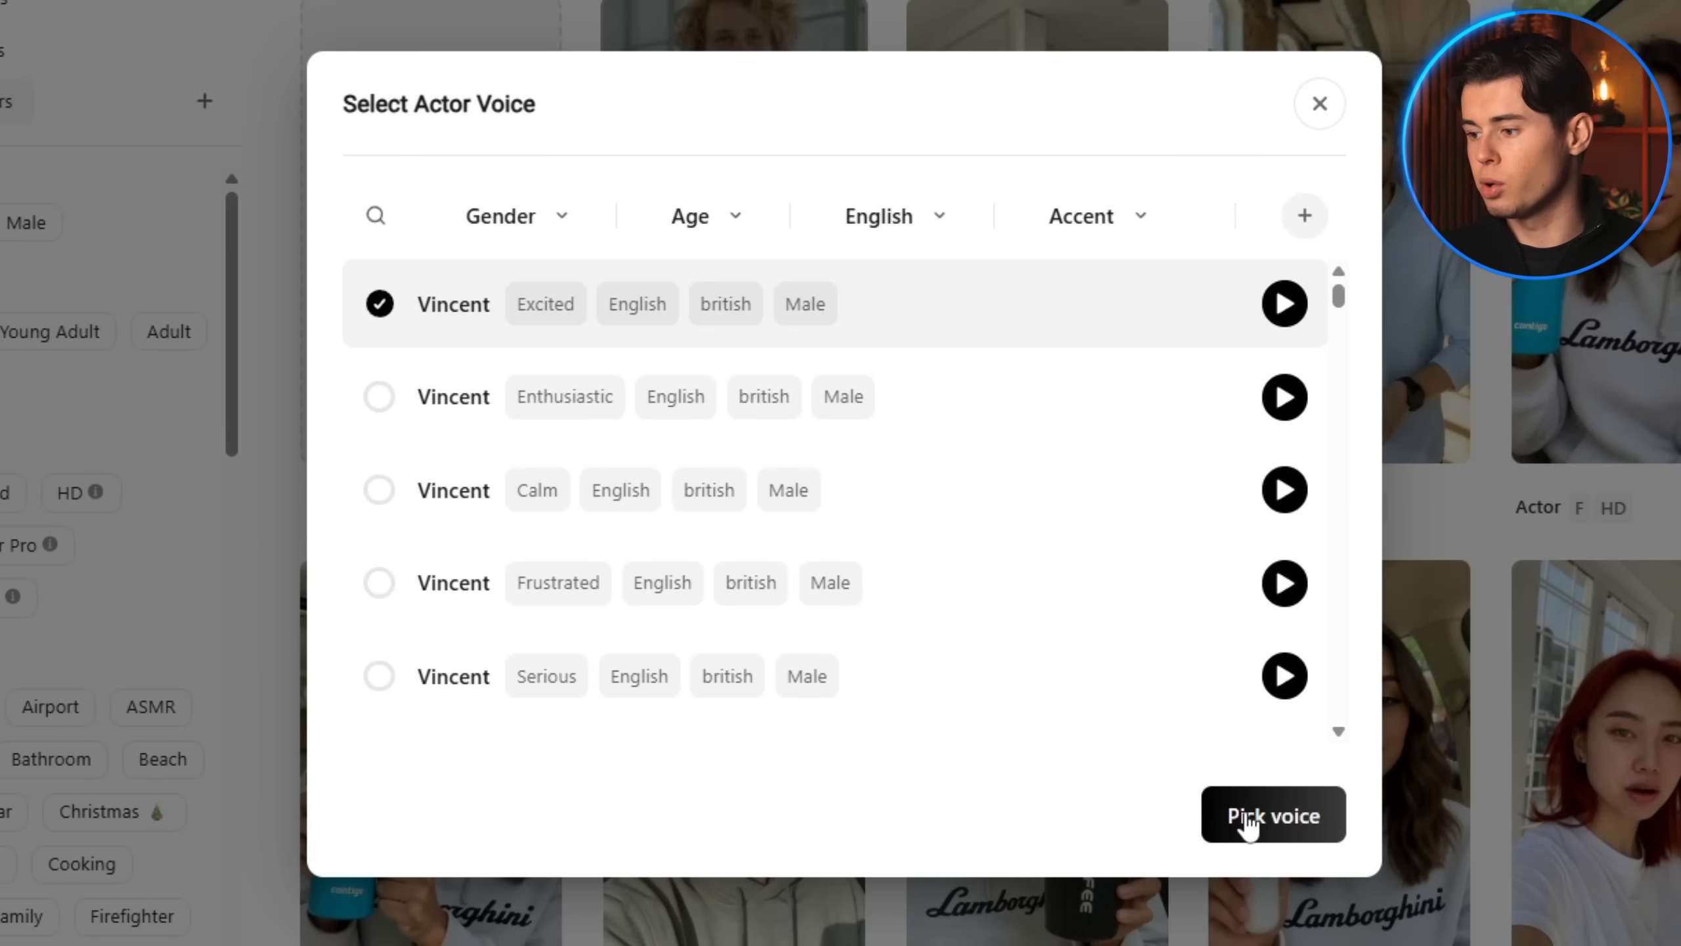
click(1290, 818)
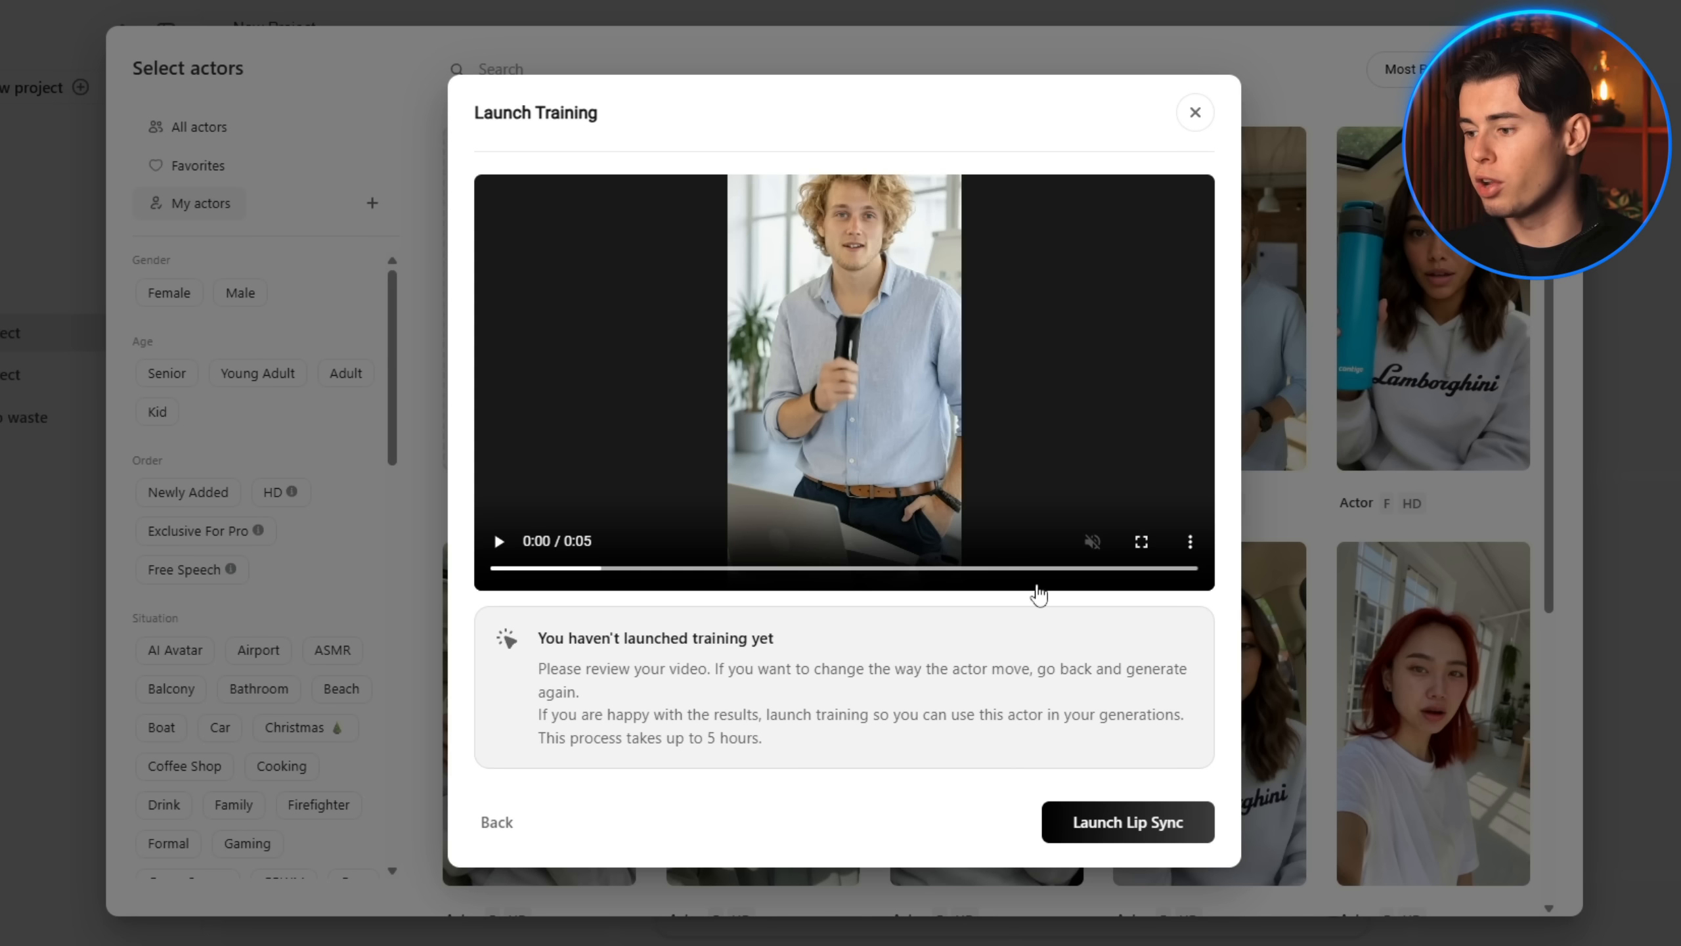
click(900, 387)
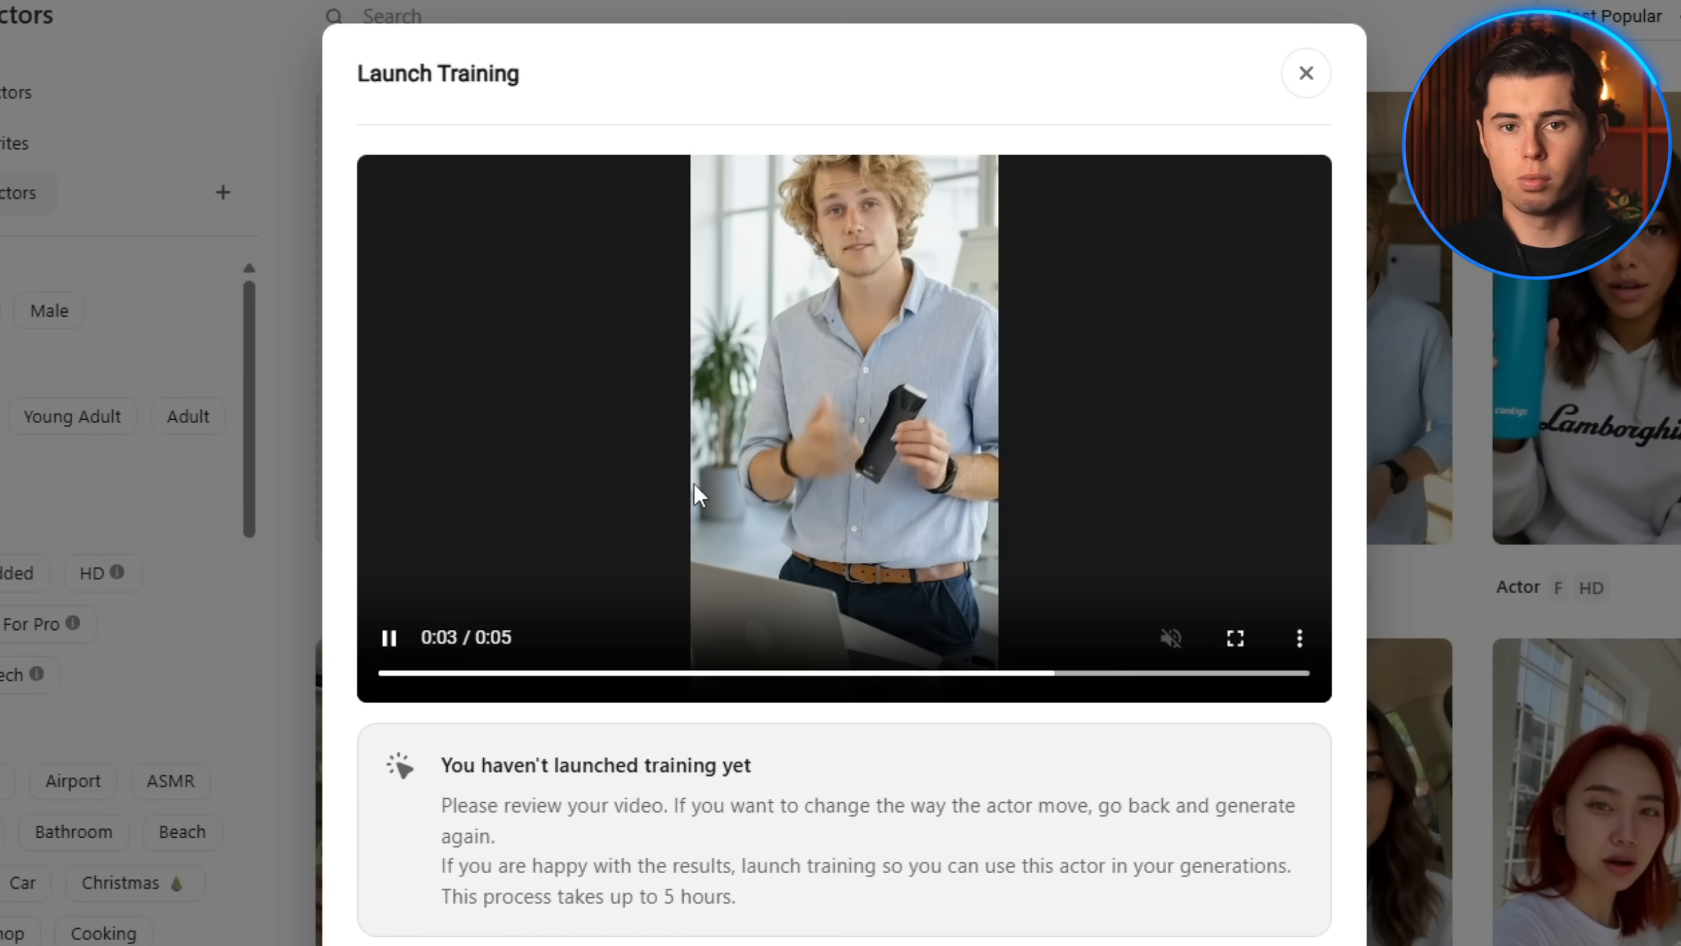
click(893, 505)
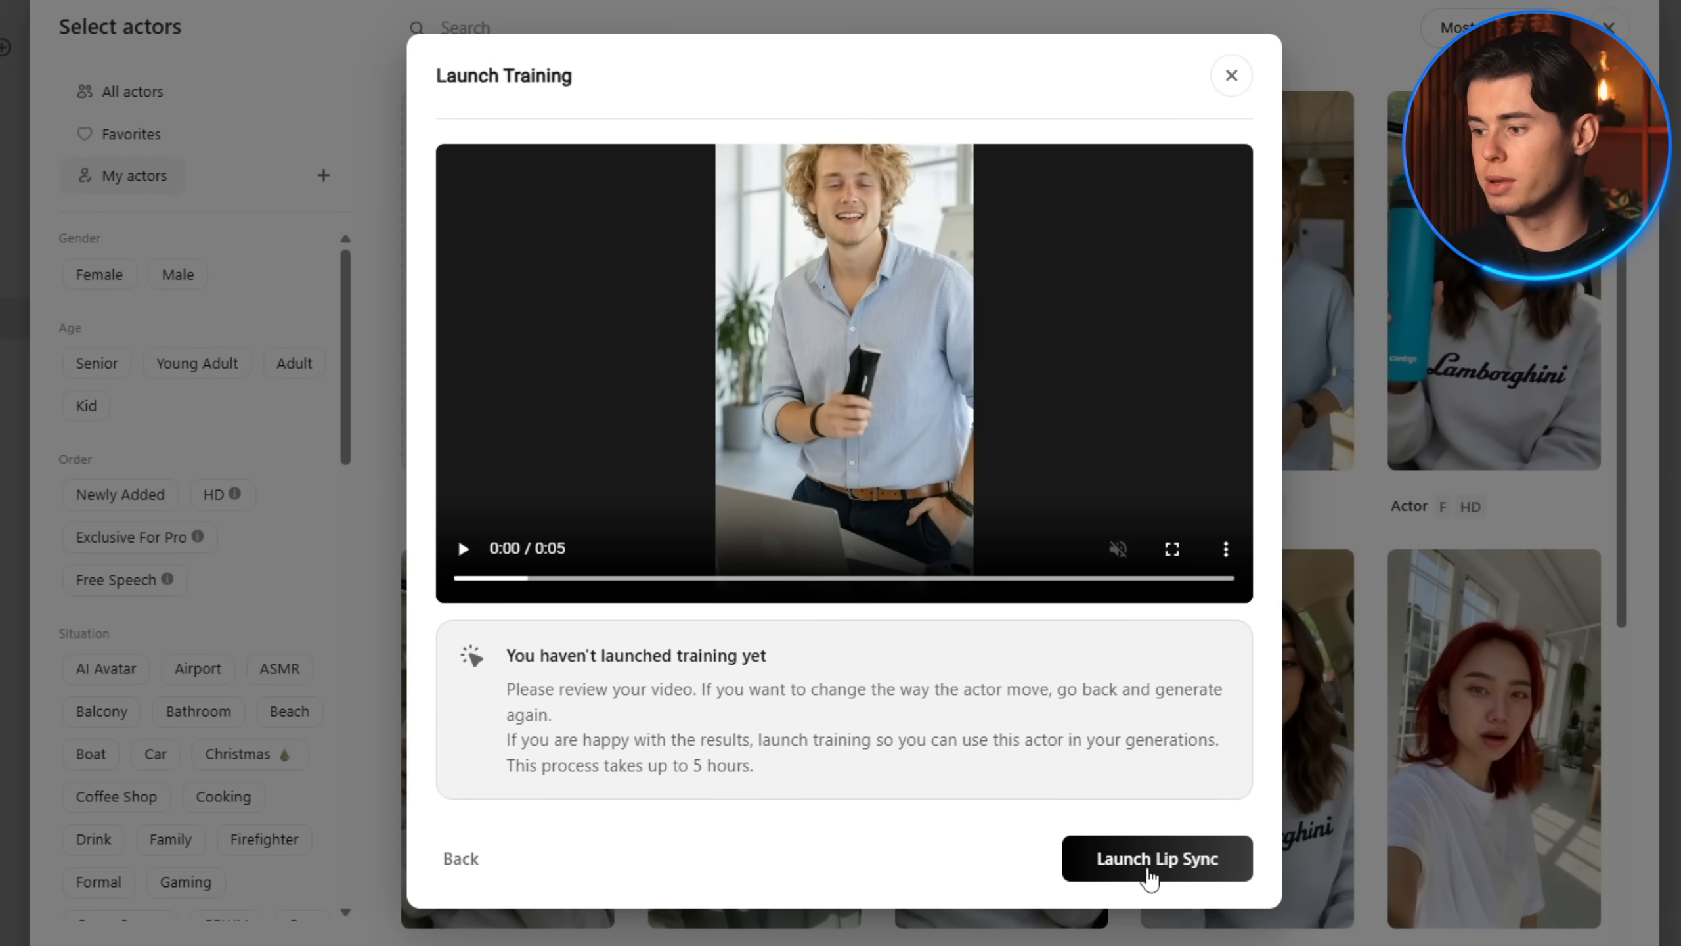
click(1150, 873)
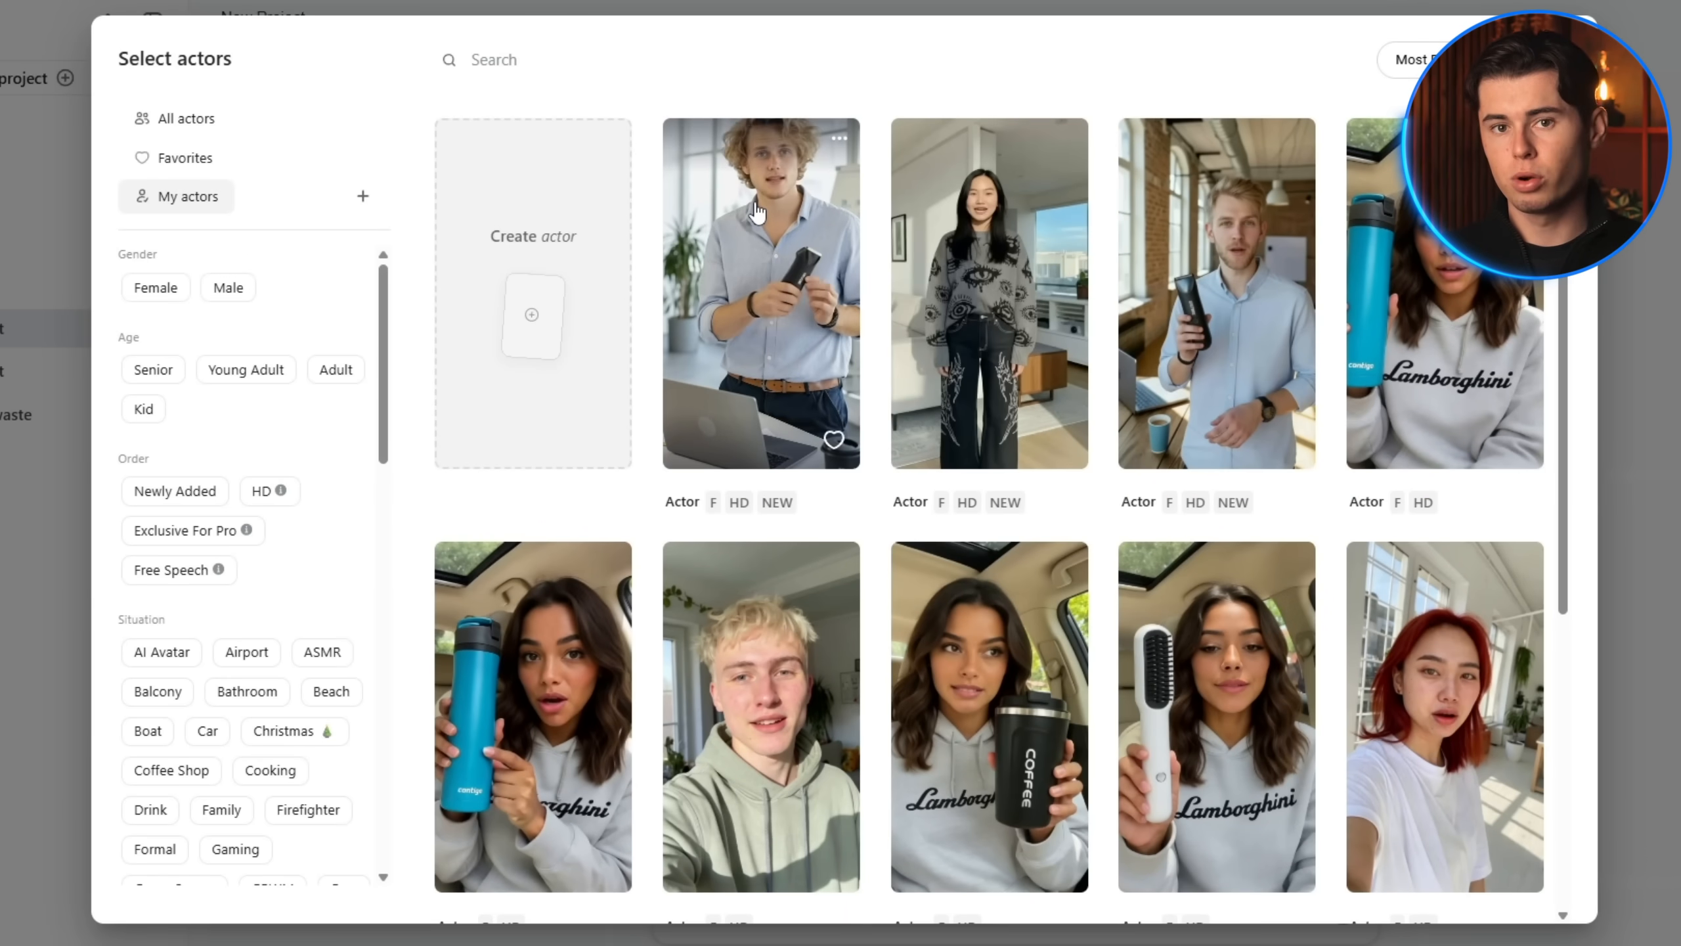
- Add the new trimmer-holding actor from the custom actors to the project
click(775, 331)
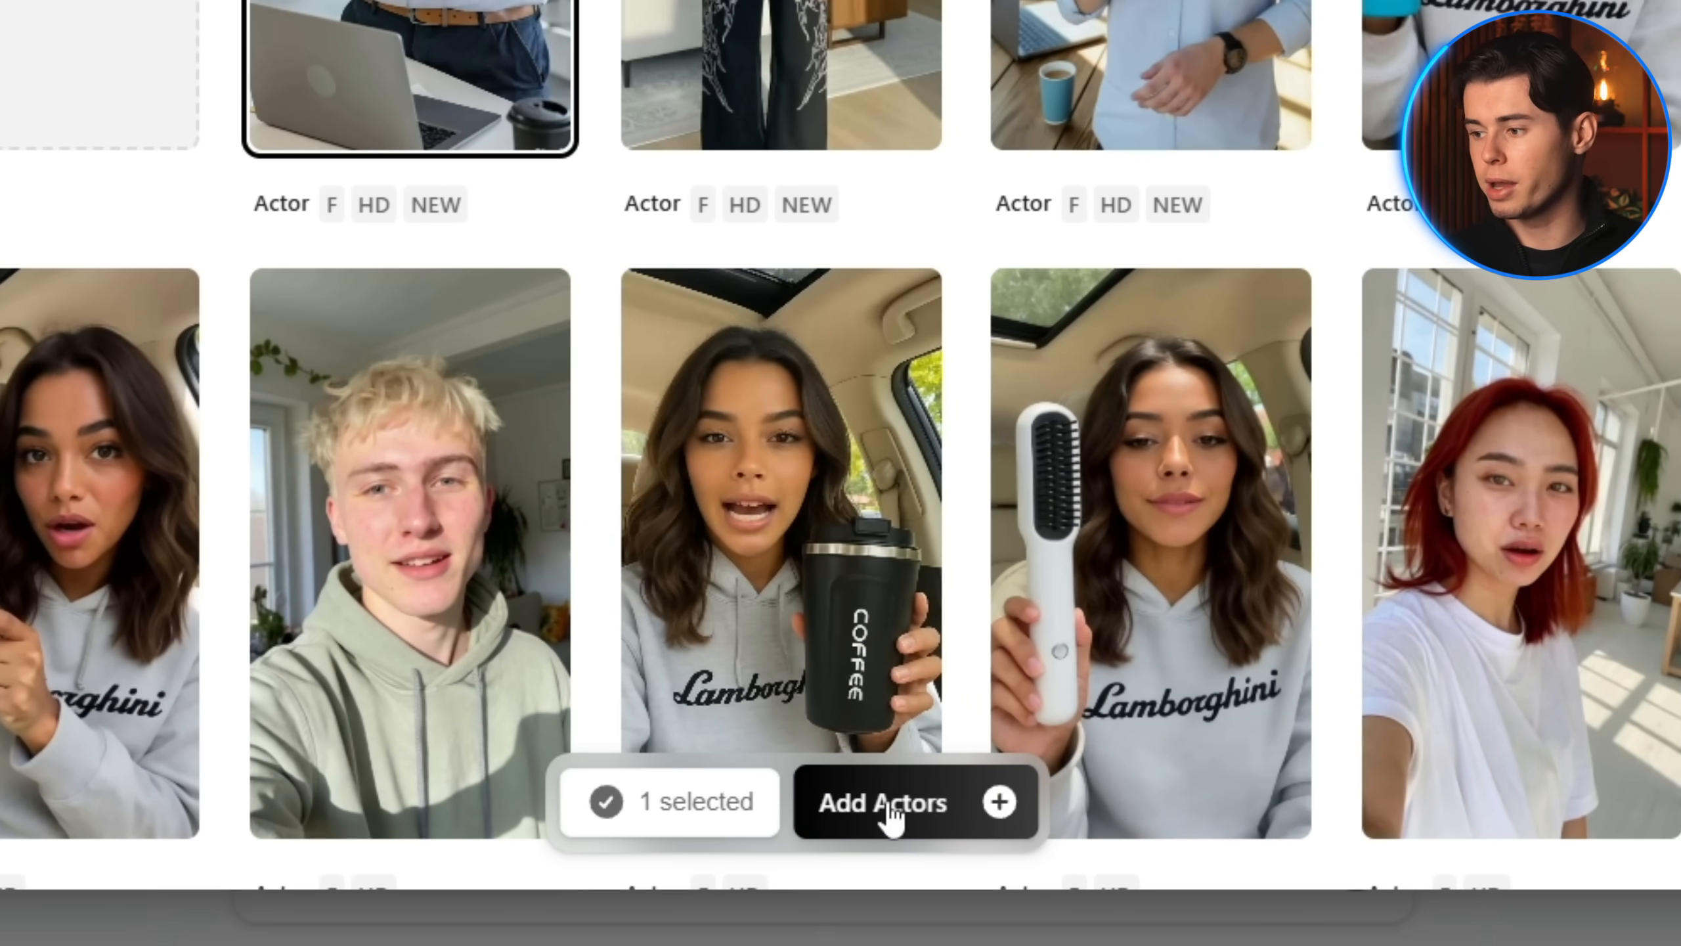
click(919, 823)
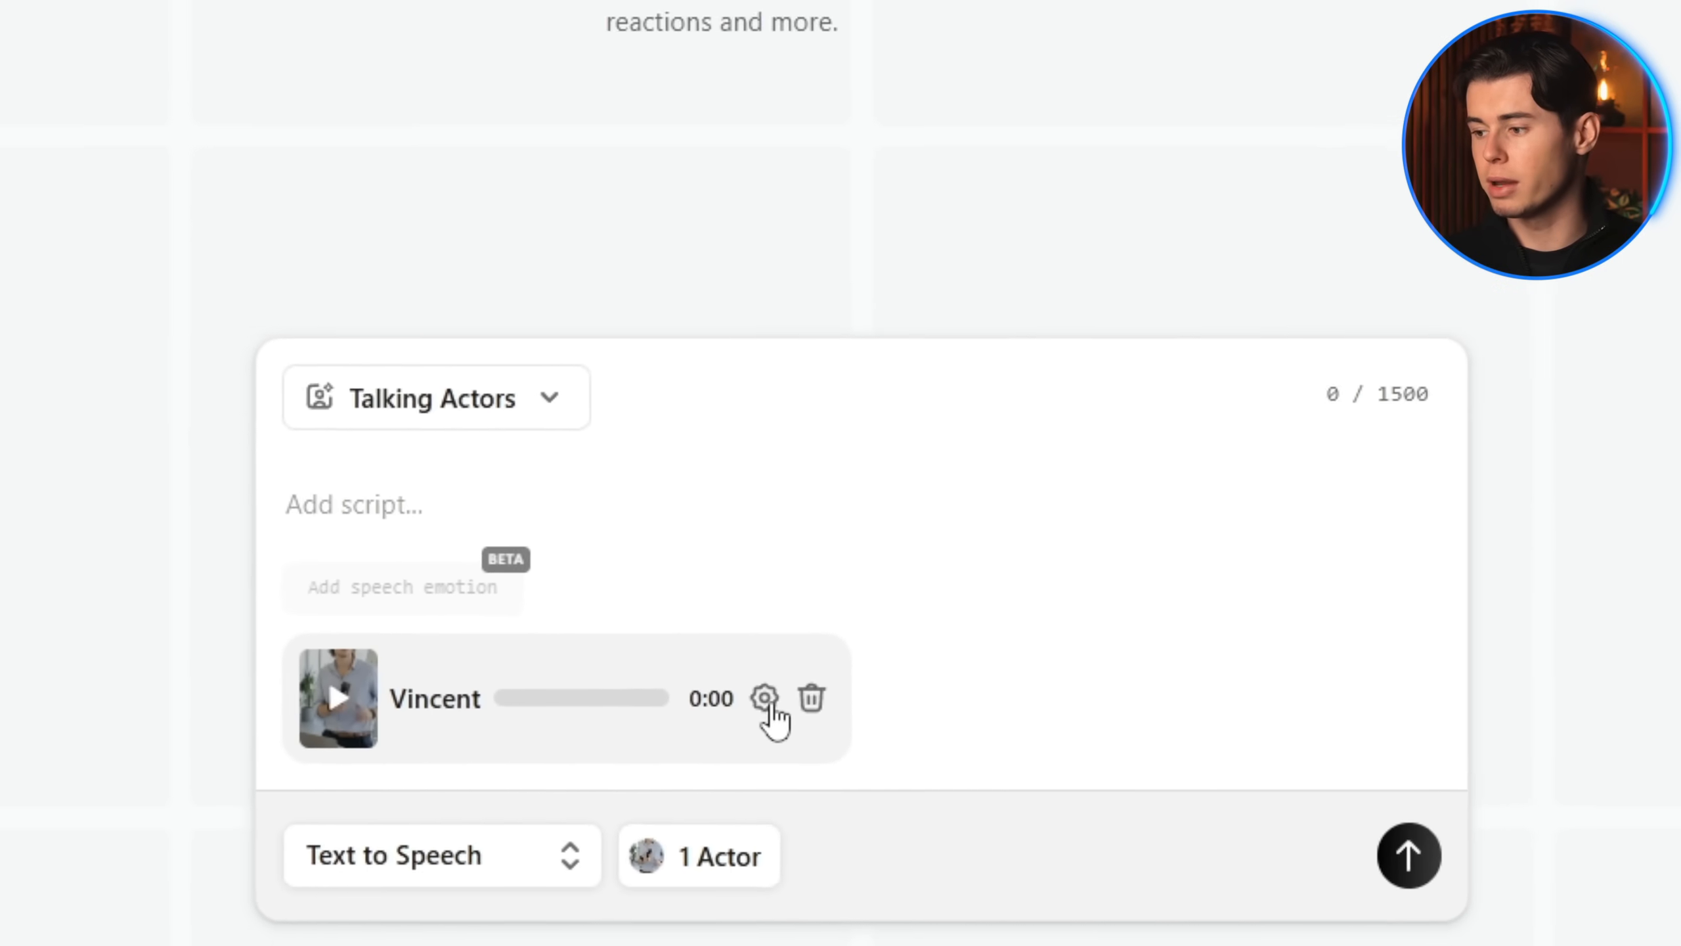
- Open the actor's voice-over choices from the audio settings and filter them to male, middle-aged English voices
click(763, 697)
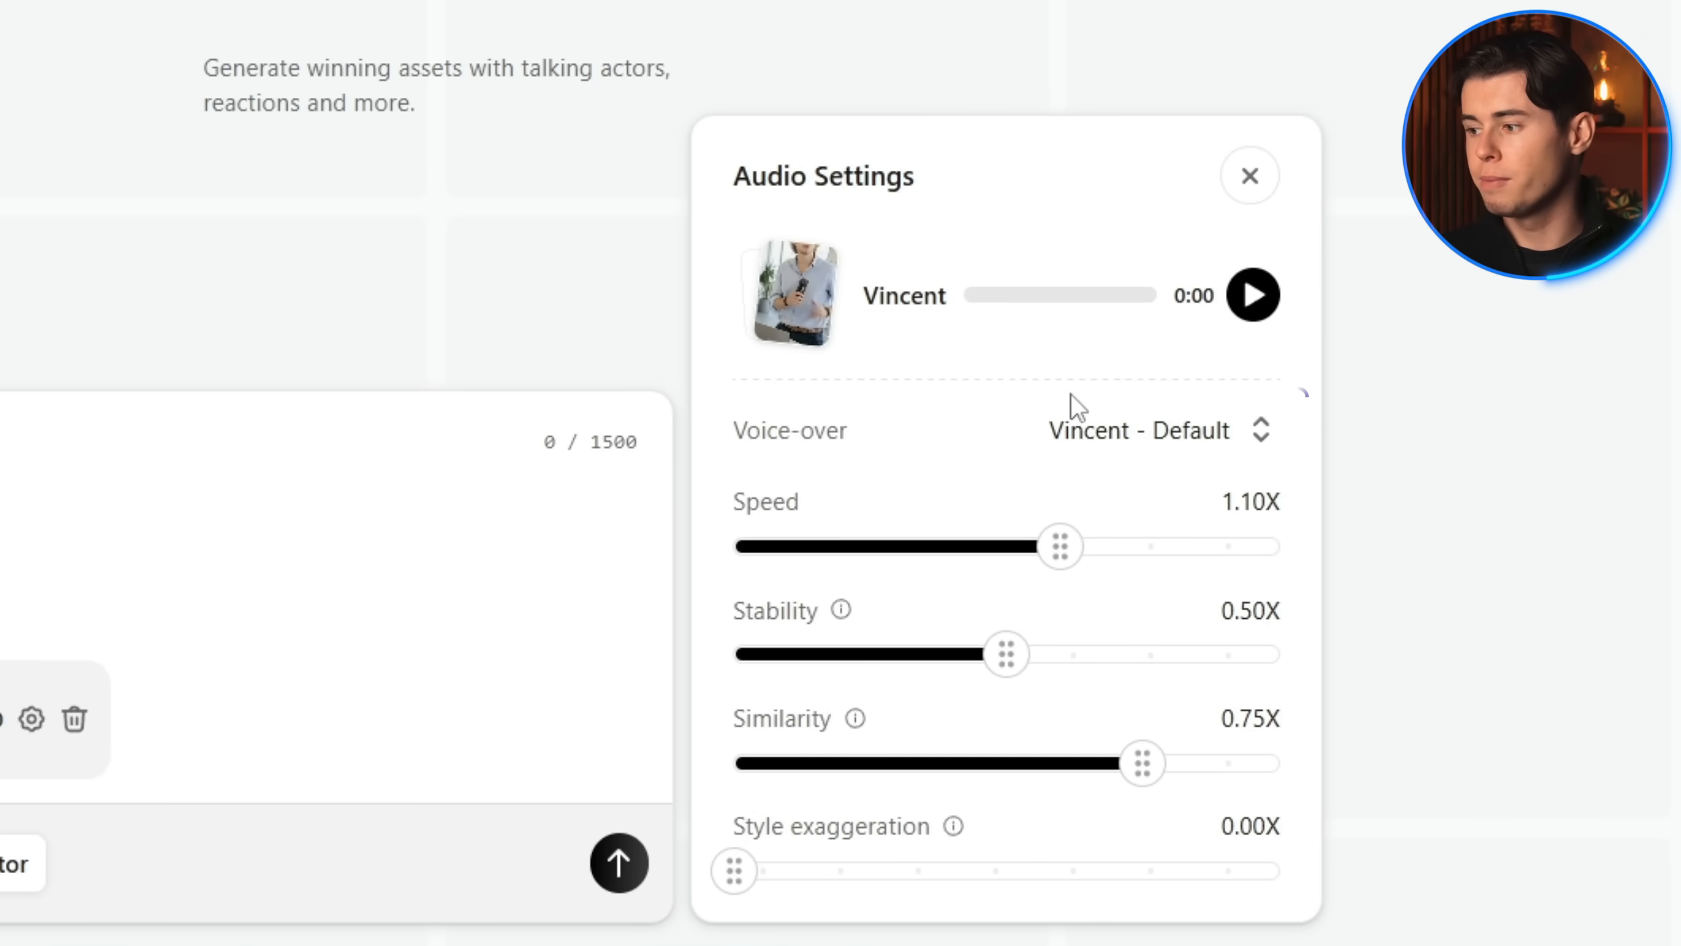
click(1159, 434)
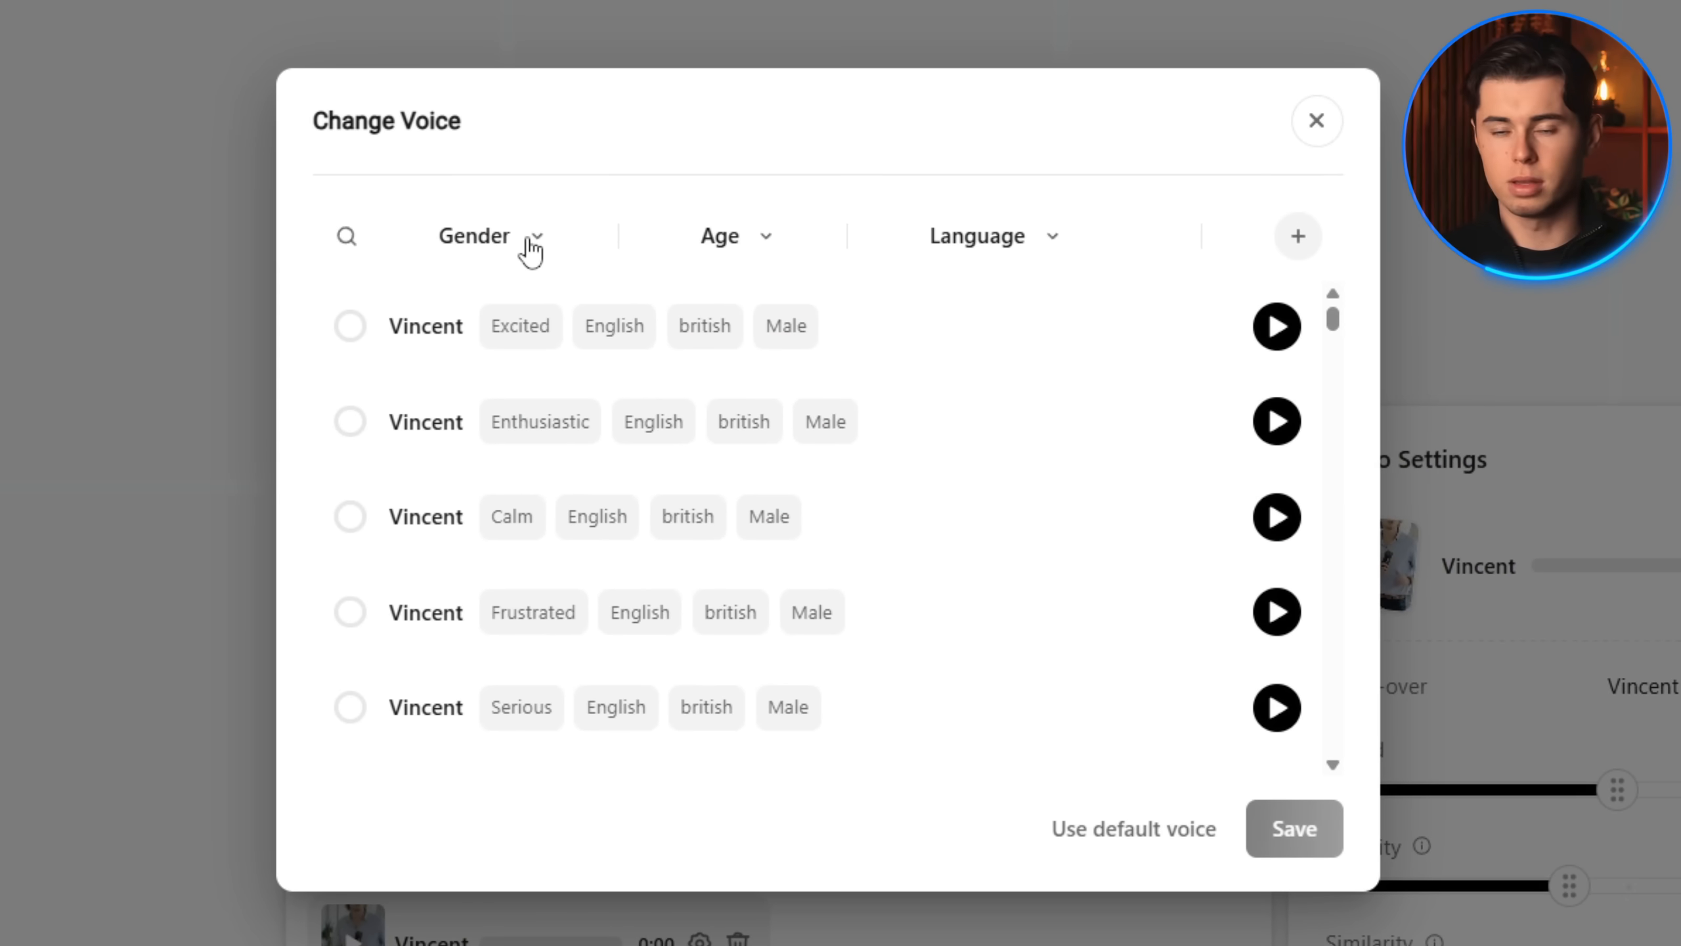
click(455, 206)
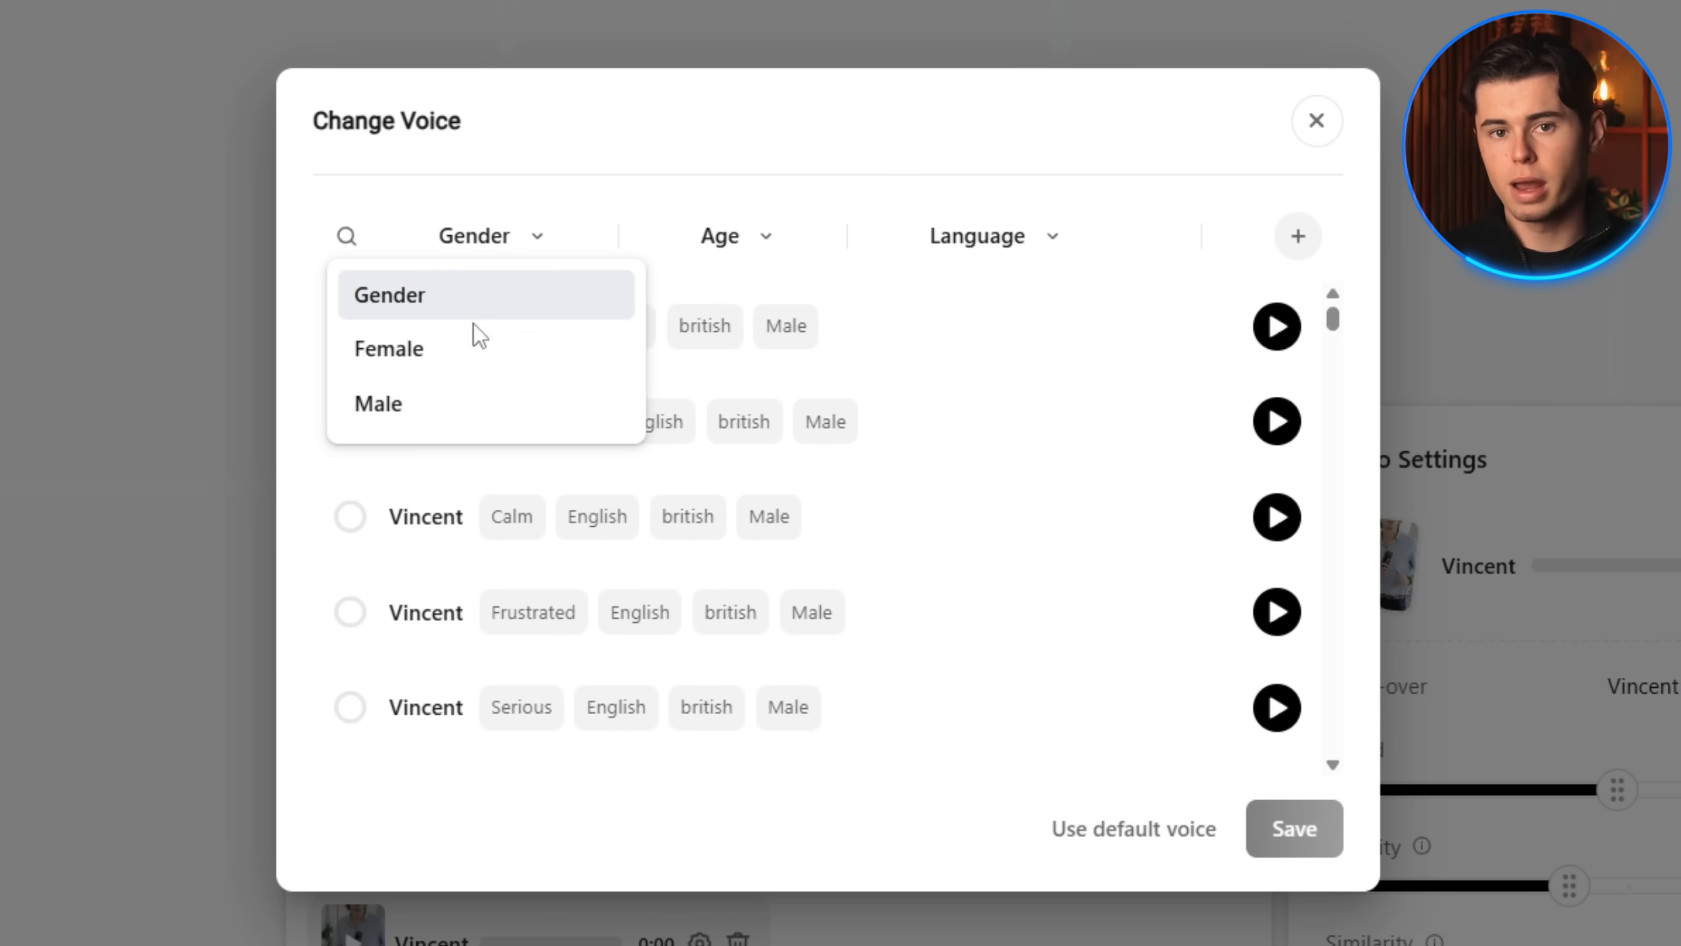
click(713, 235)
click(668, 351)
click(1032, 237)
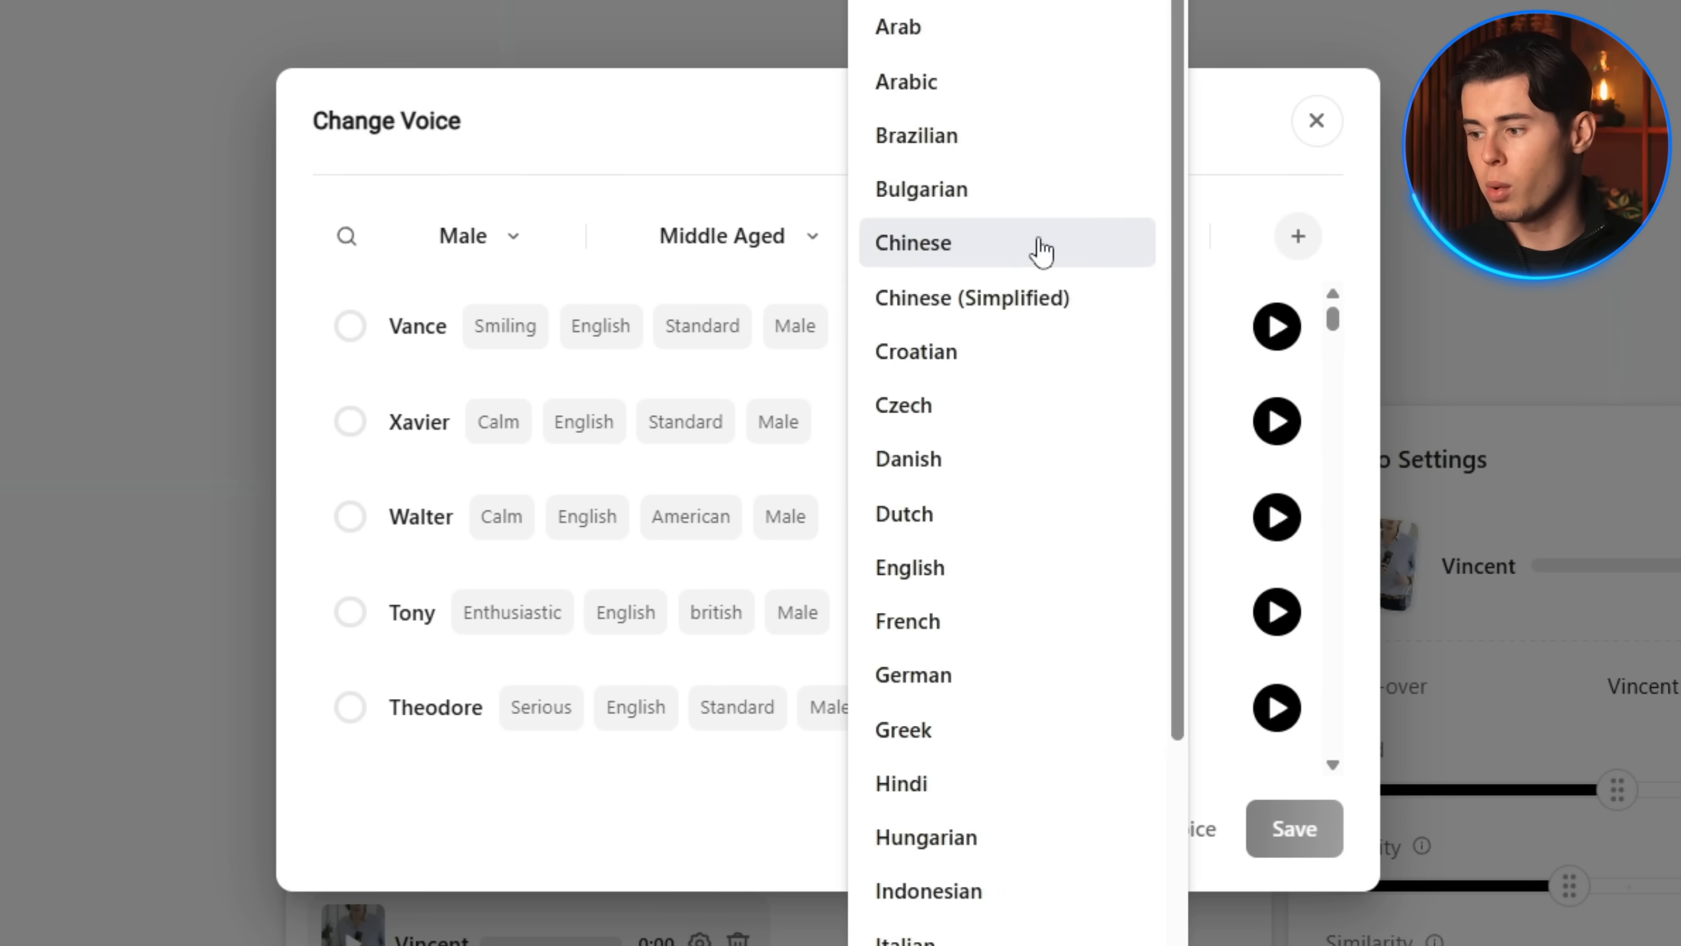
click(906, 571)
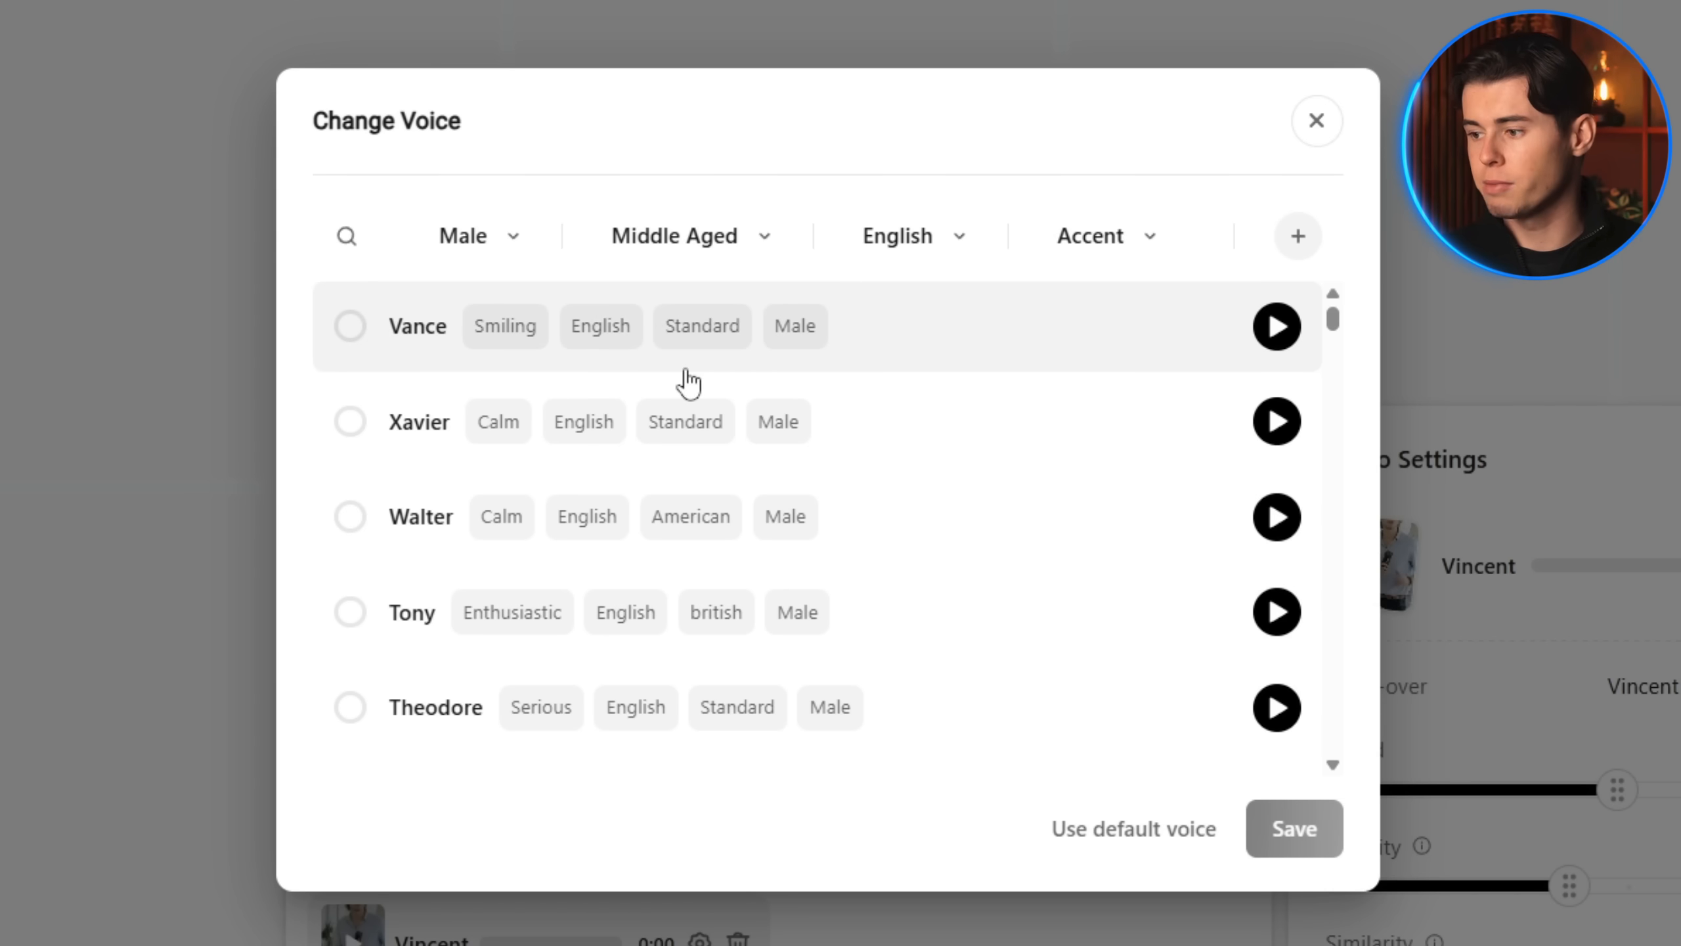
- Audition the serious British Daniel and confident British Alistair voices, and save the enthusiastic British English Tony voice as the voice-over
scroll(689, 383, down, 15)
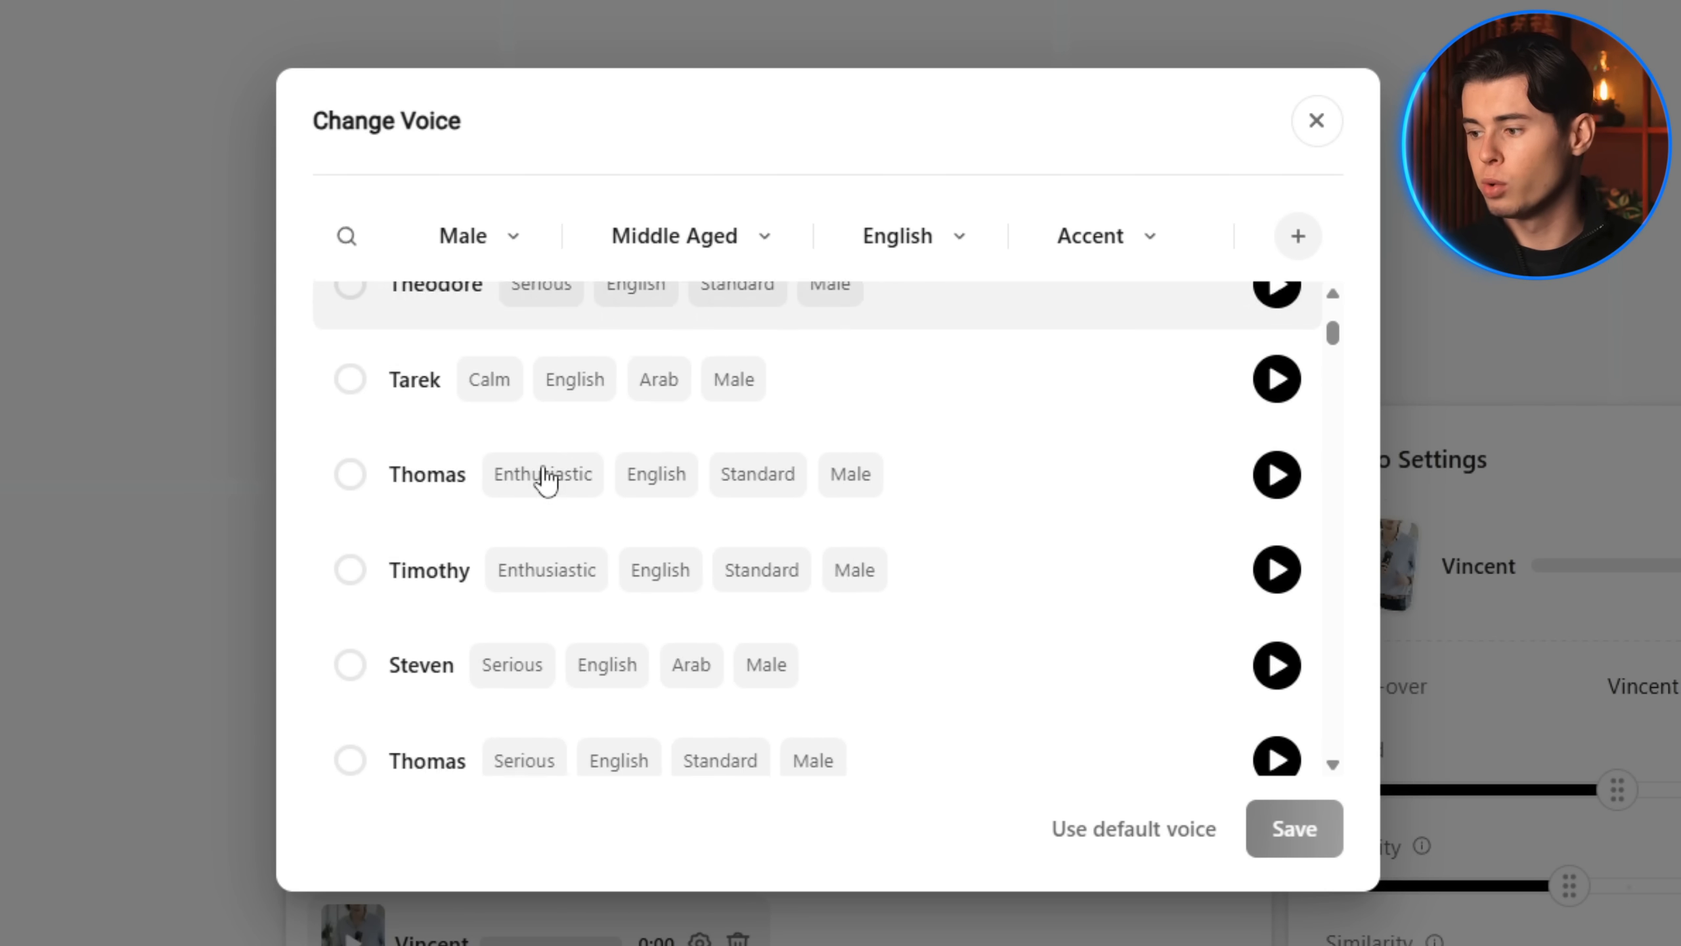
scroll(536, 507, down, 10)
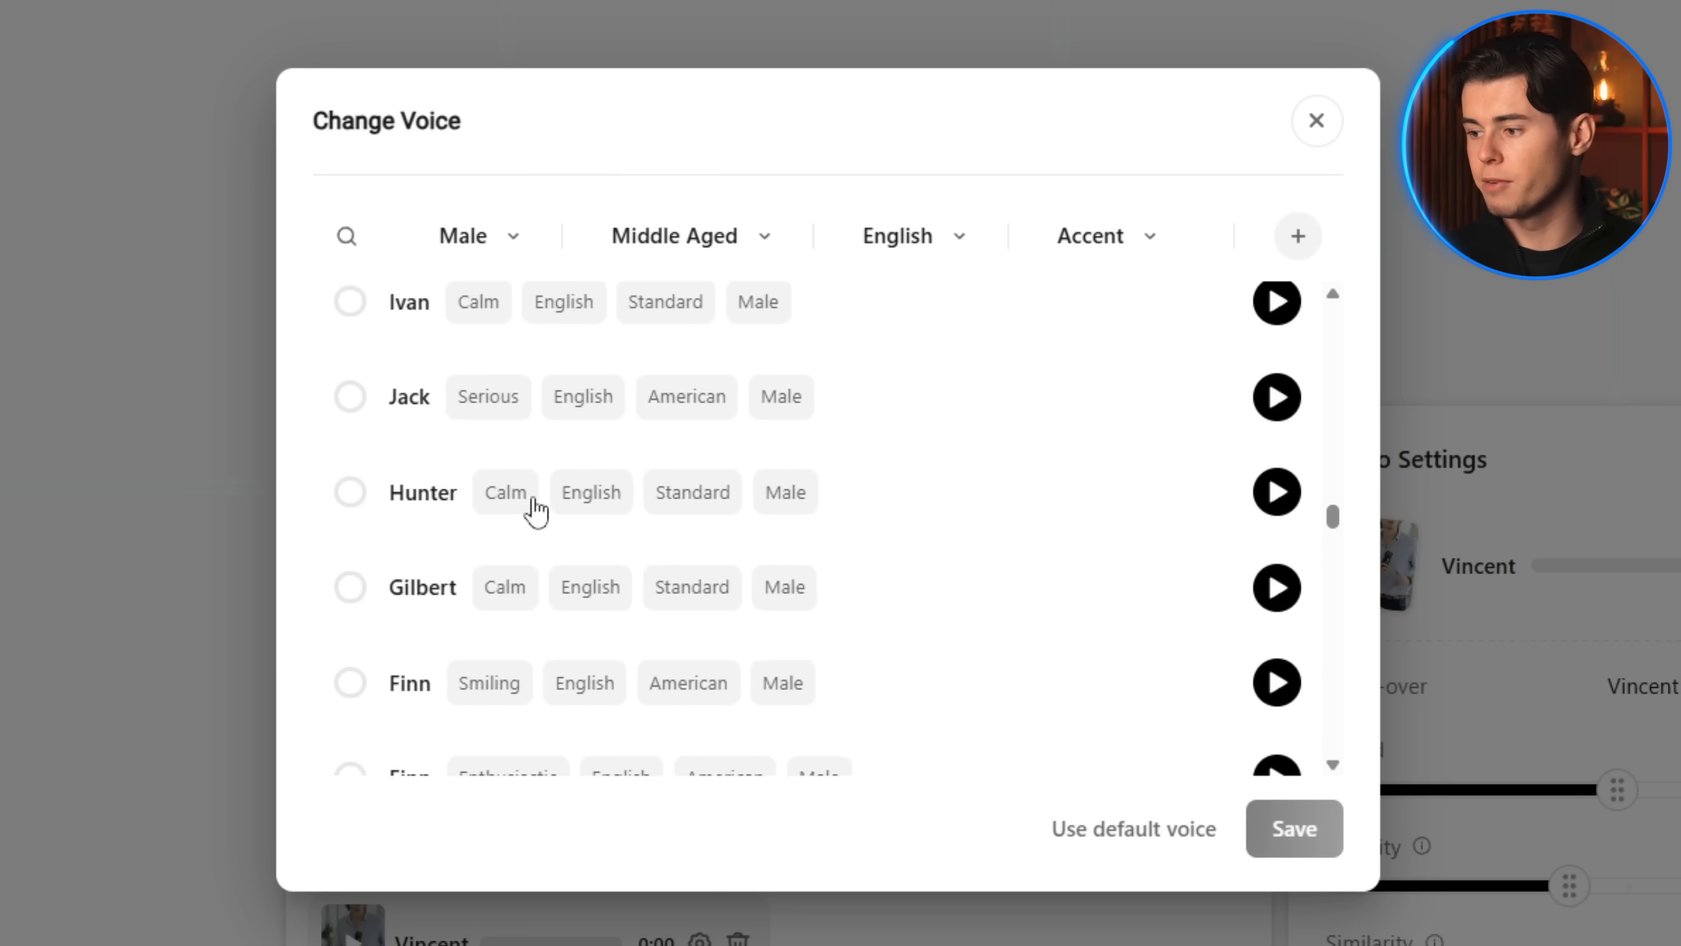
click(1276, 413)
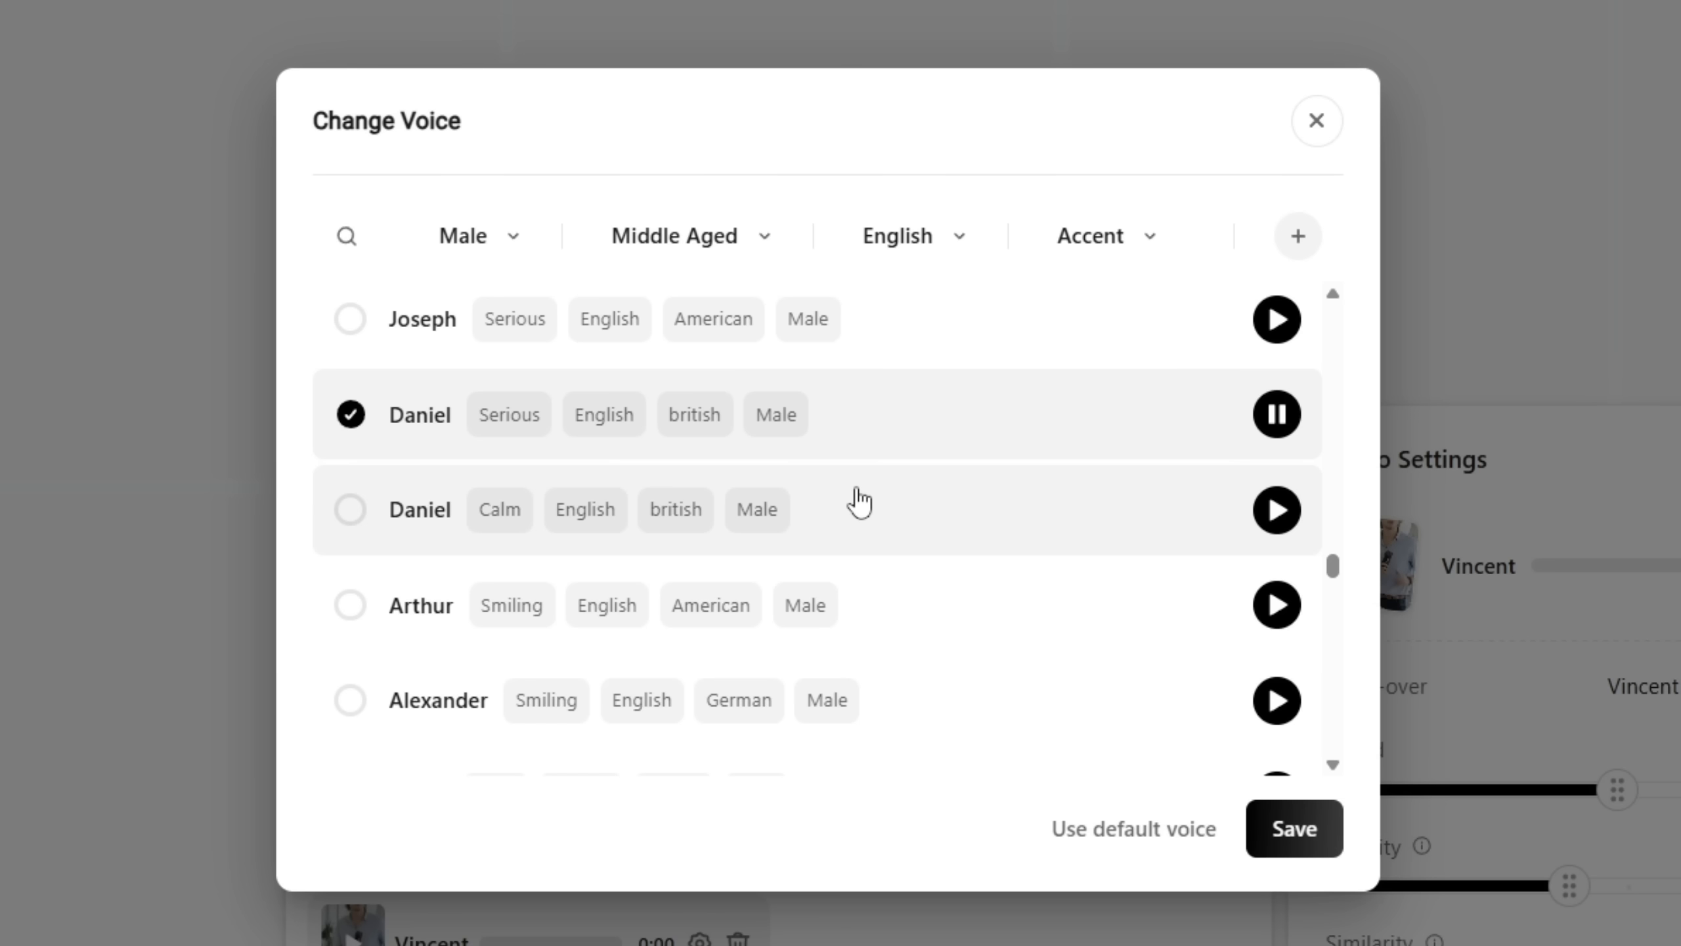
scroll(861, 503, down, 20)
click(477, 566)
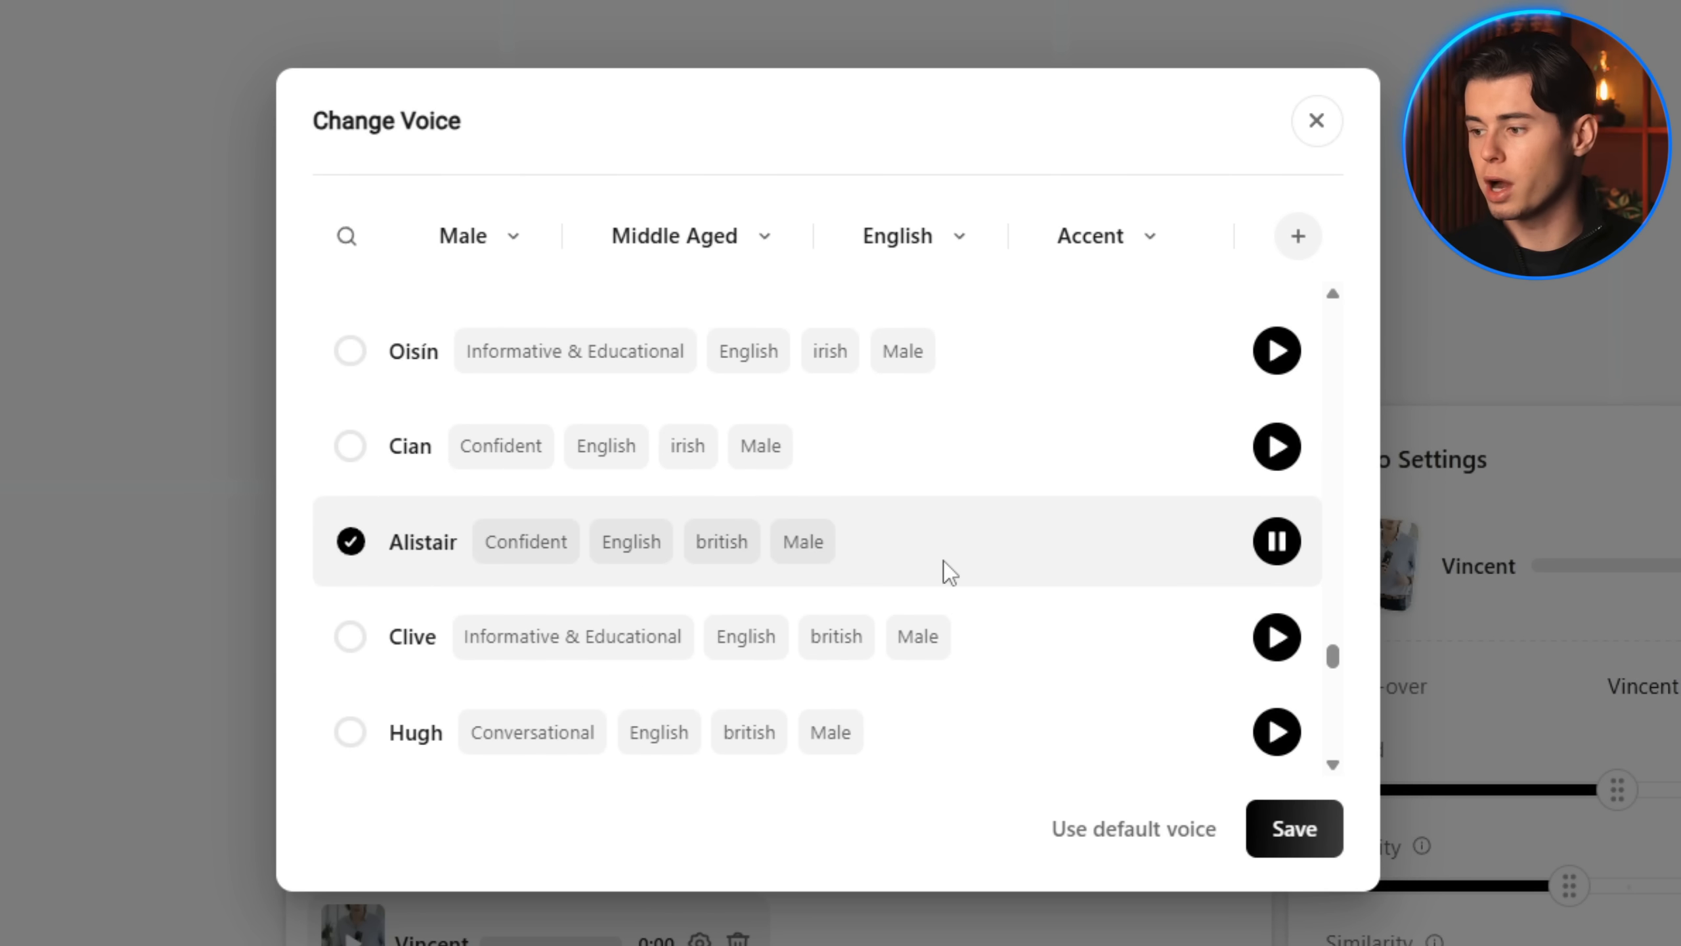
scroll(943, 563, down, 10)
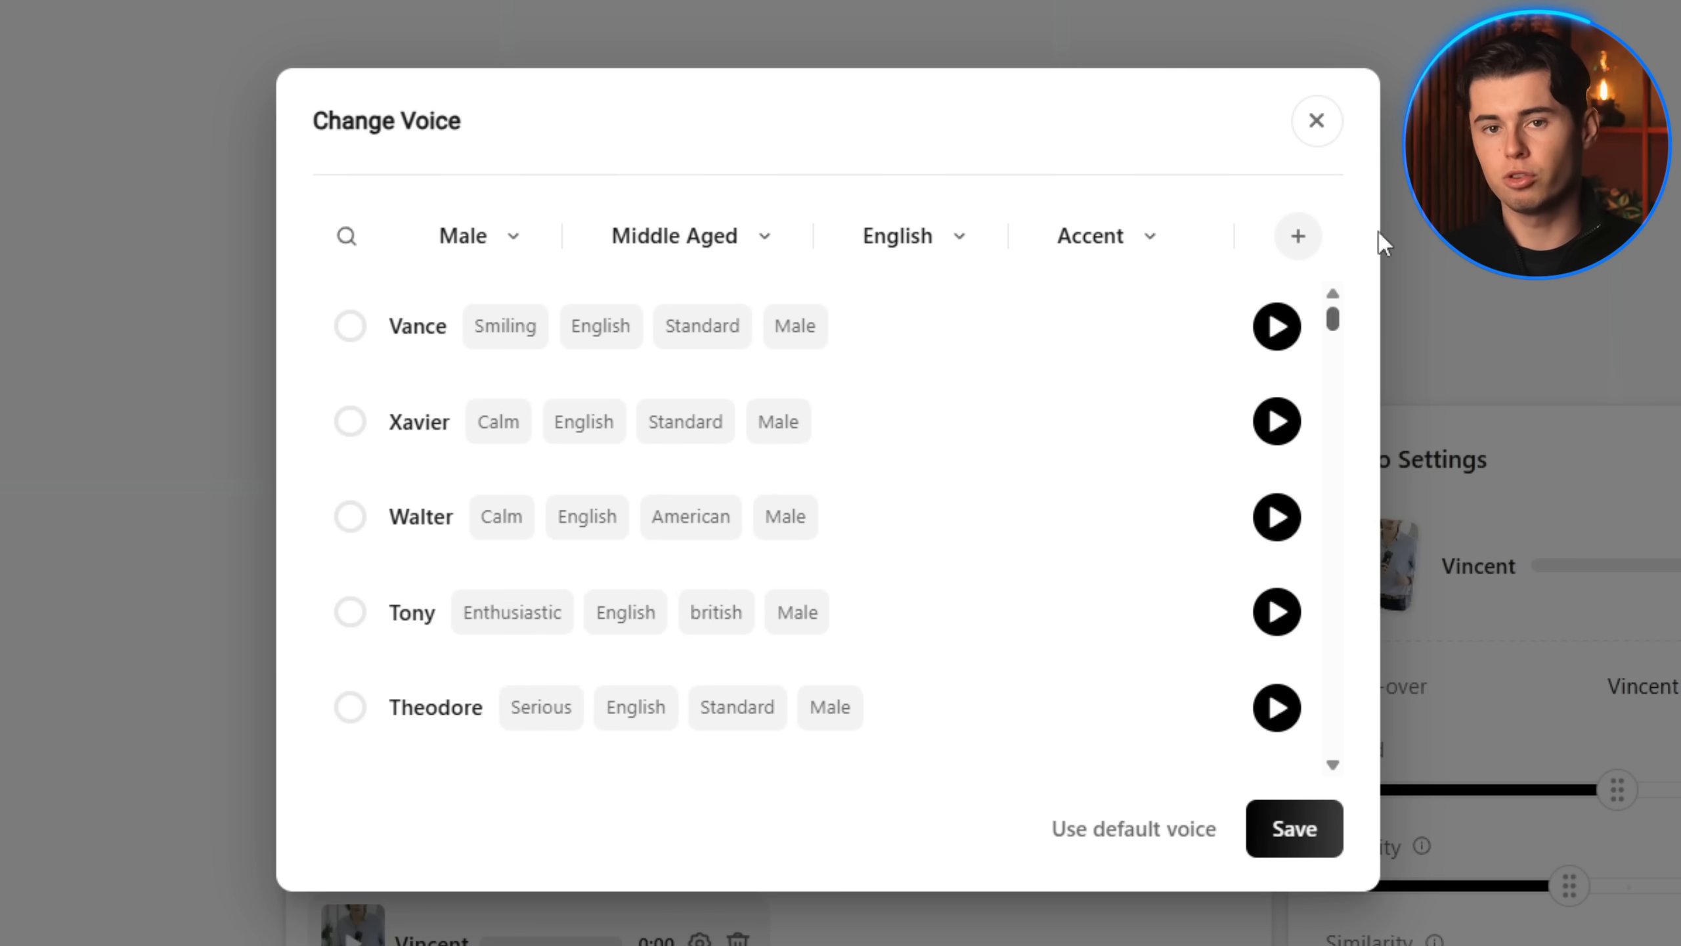
click(1005, 600)
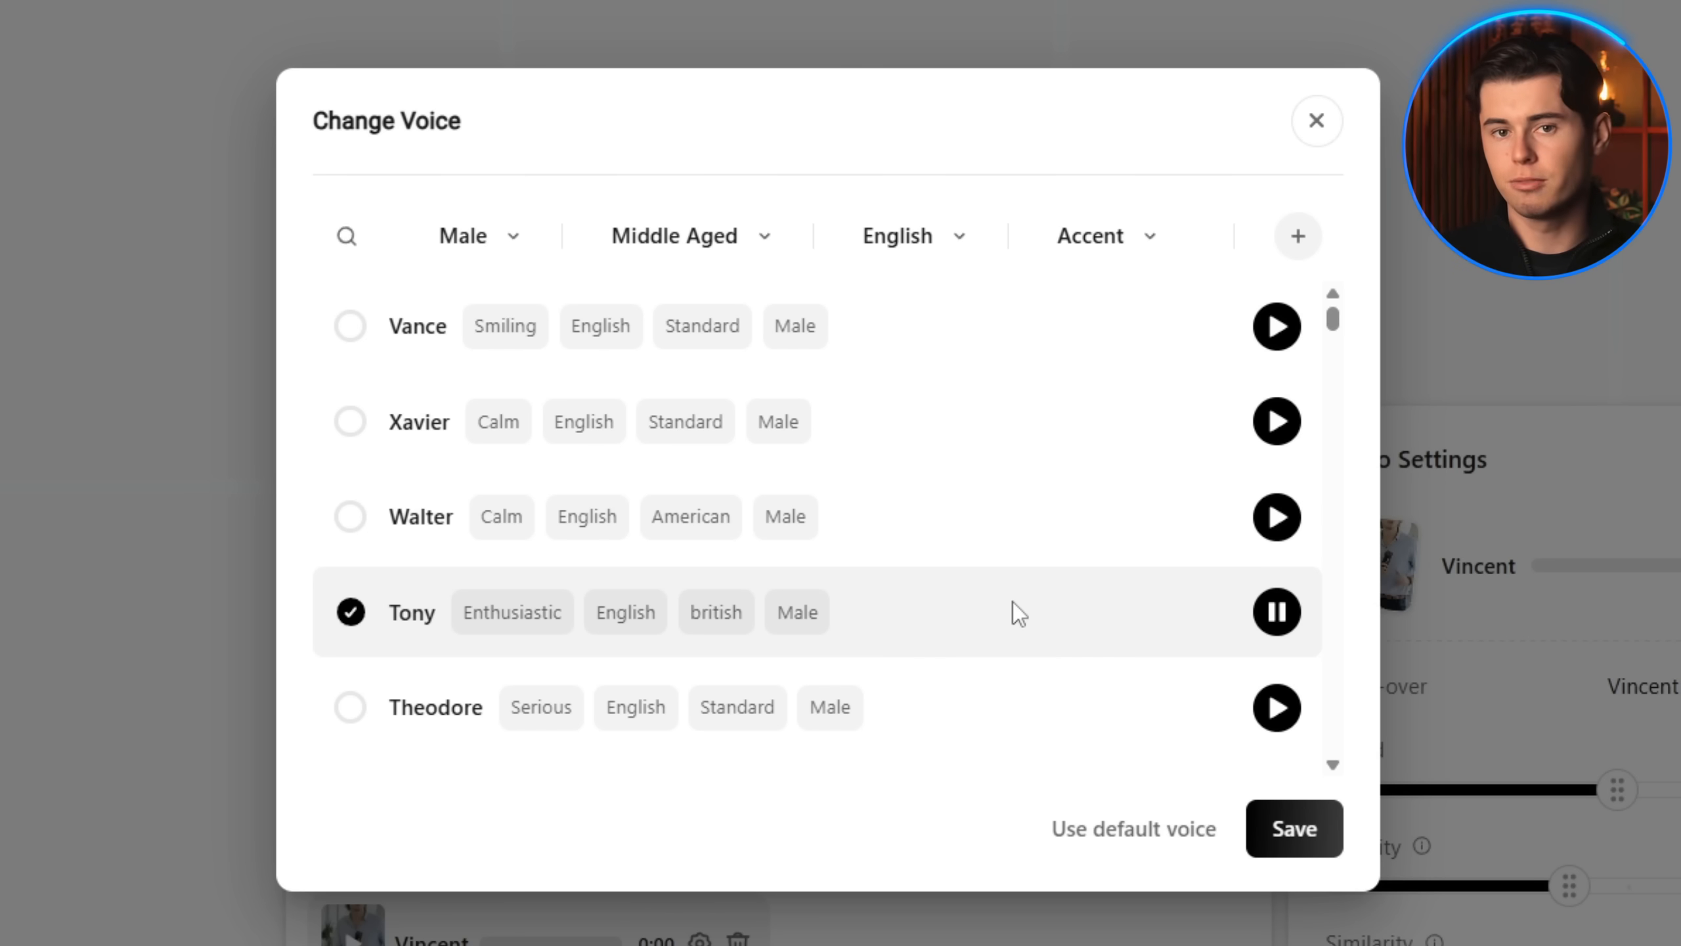
click(1297, 836)
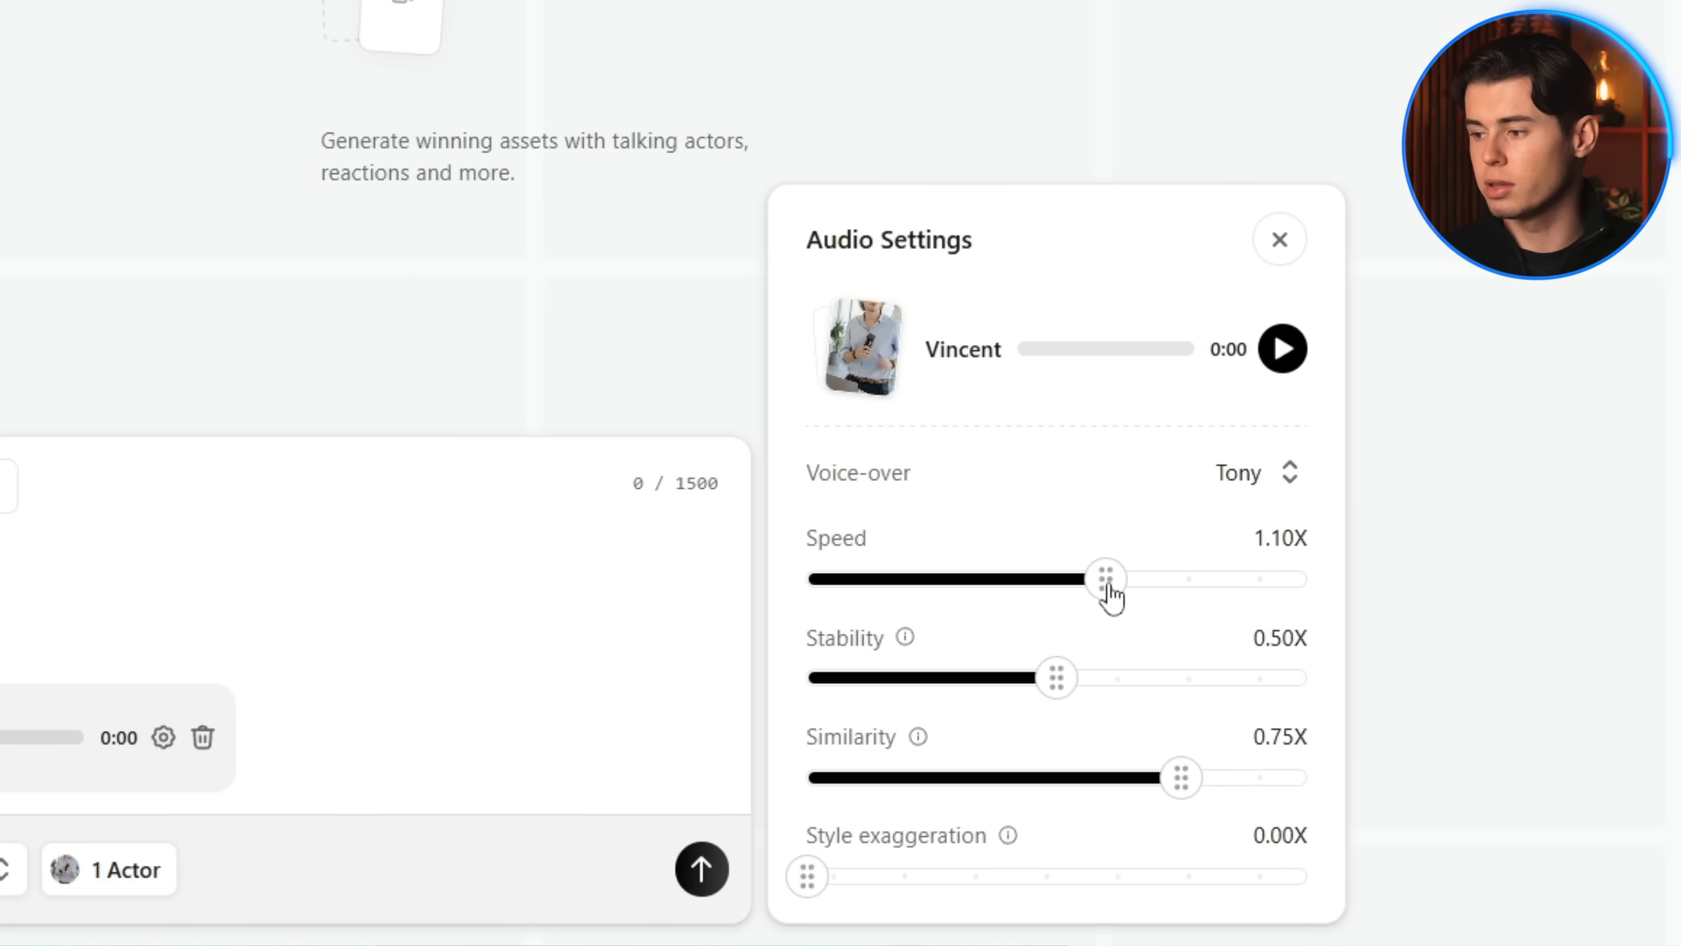
- Set the voice's speed to 0.90X, stability to 0.40X and style exaggeration to 0.05X
drag(1109, 588, 1034, 605)
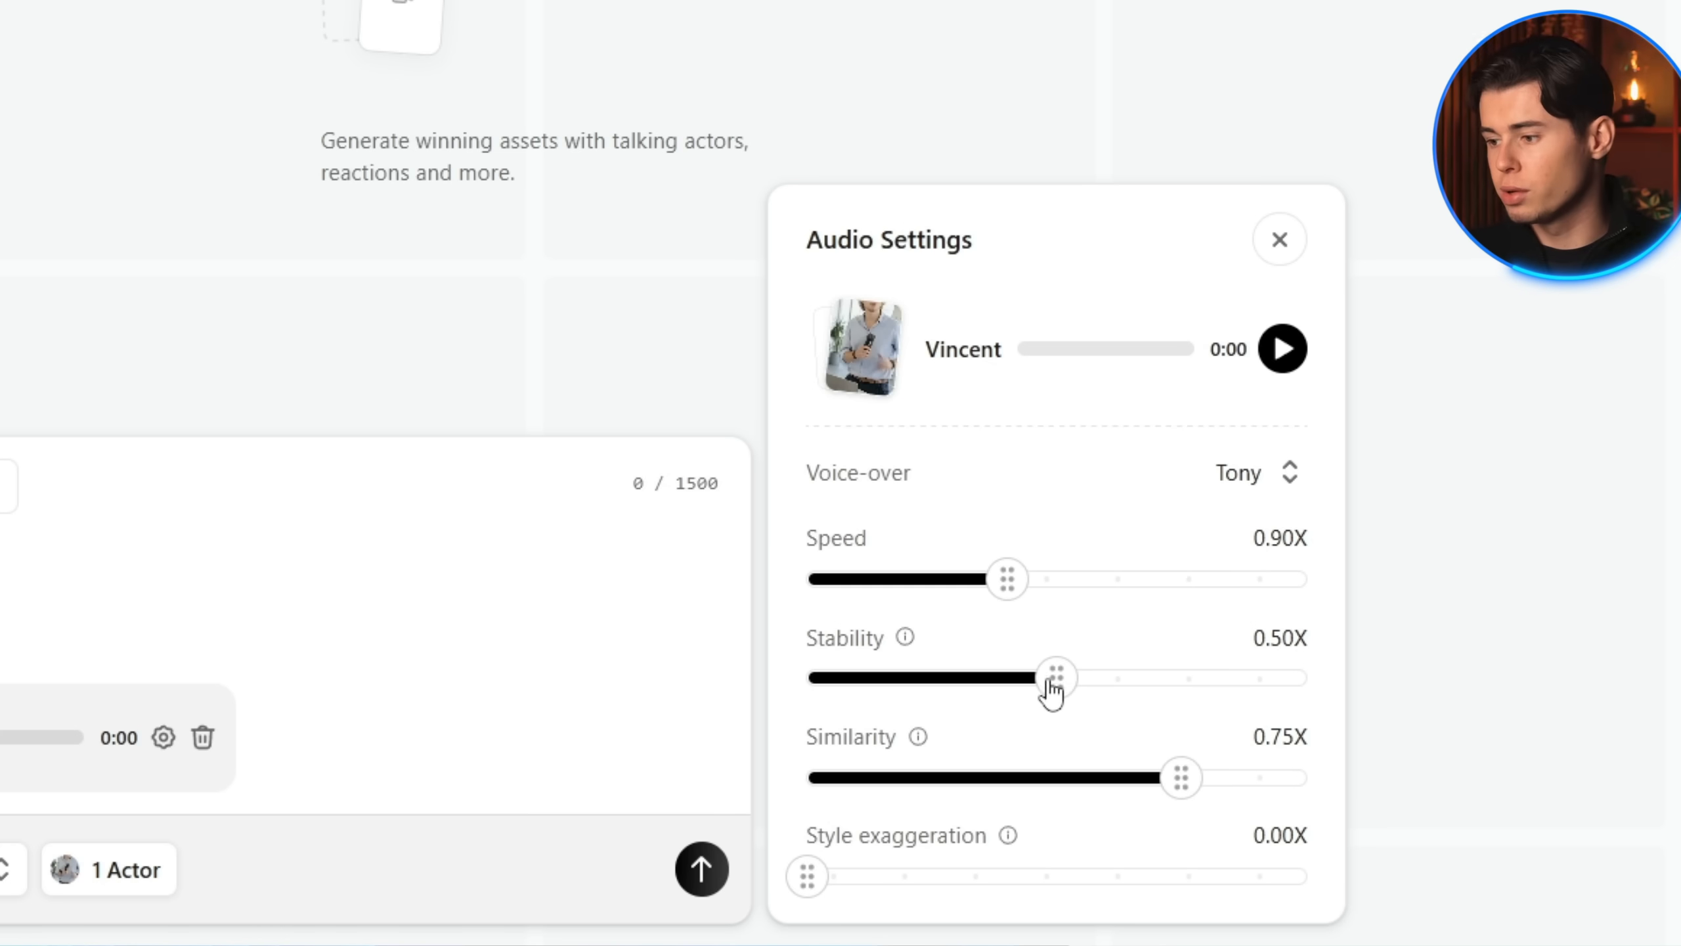
drag(1047, 687, 1017, 702)
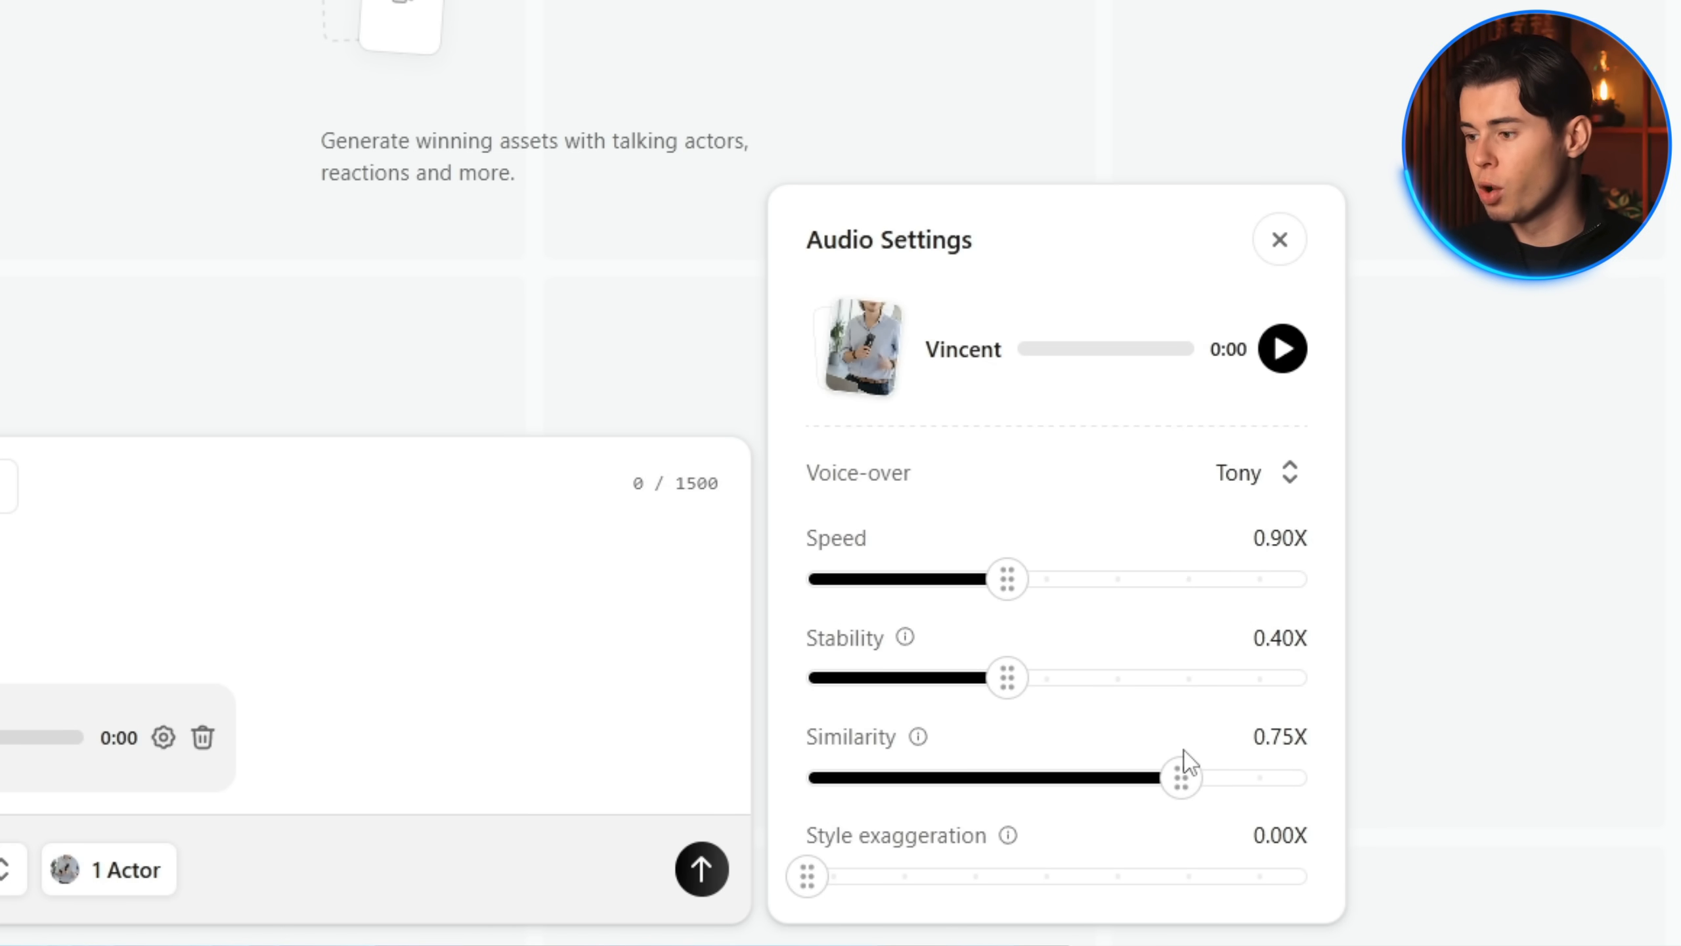
click(832, 877)
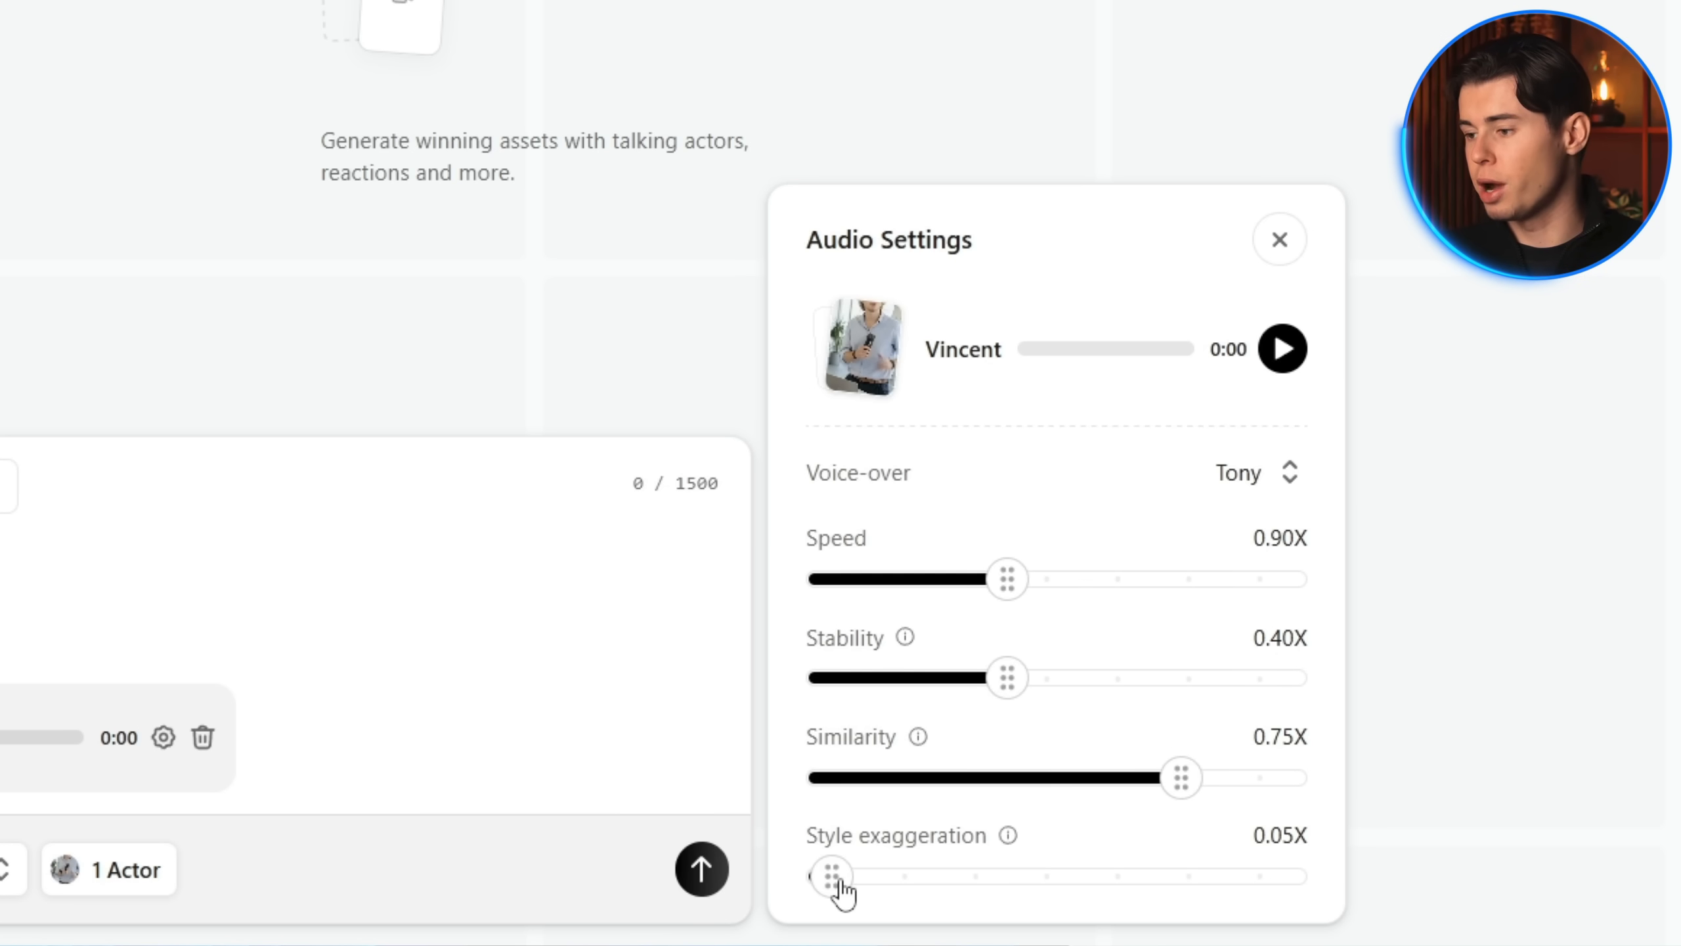
click(818, 880)
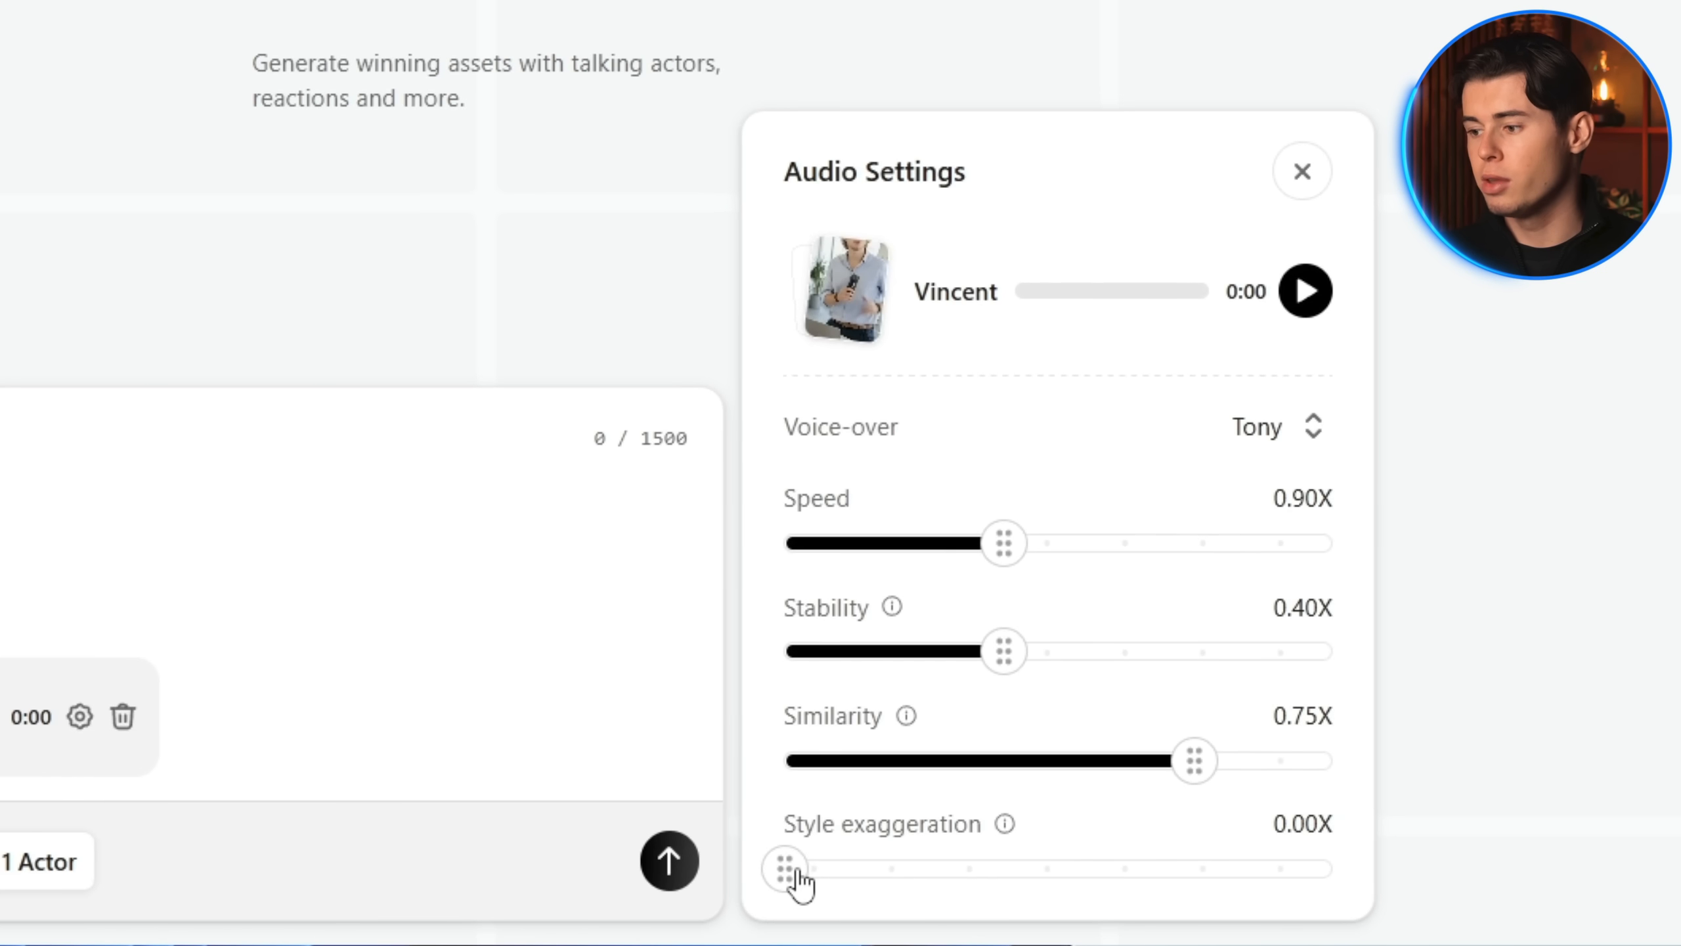
click(802, 884)
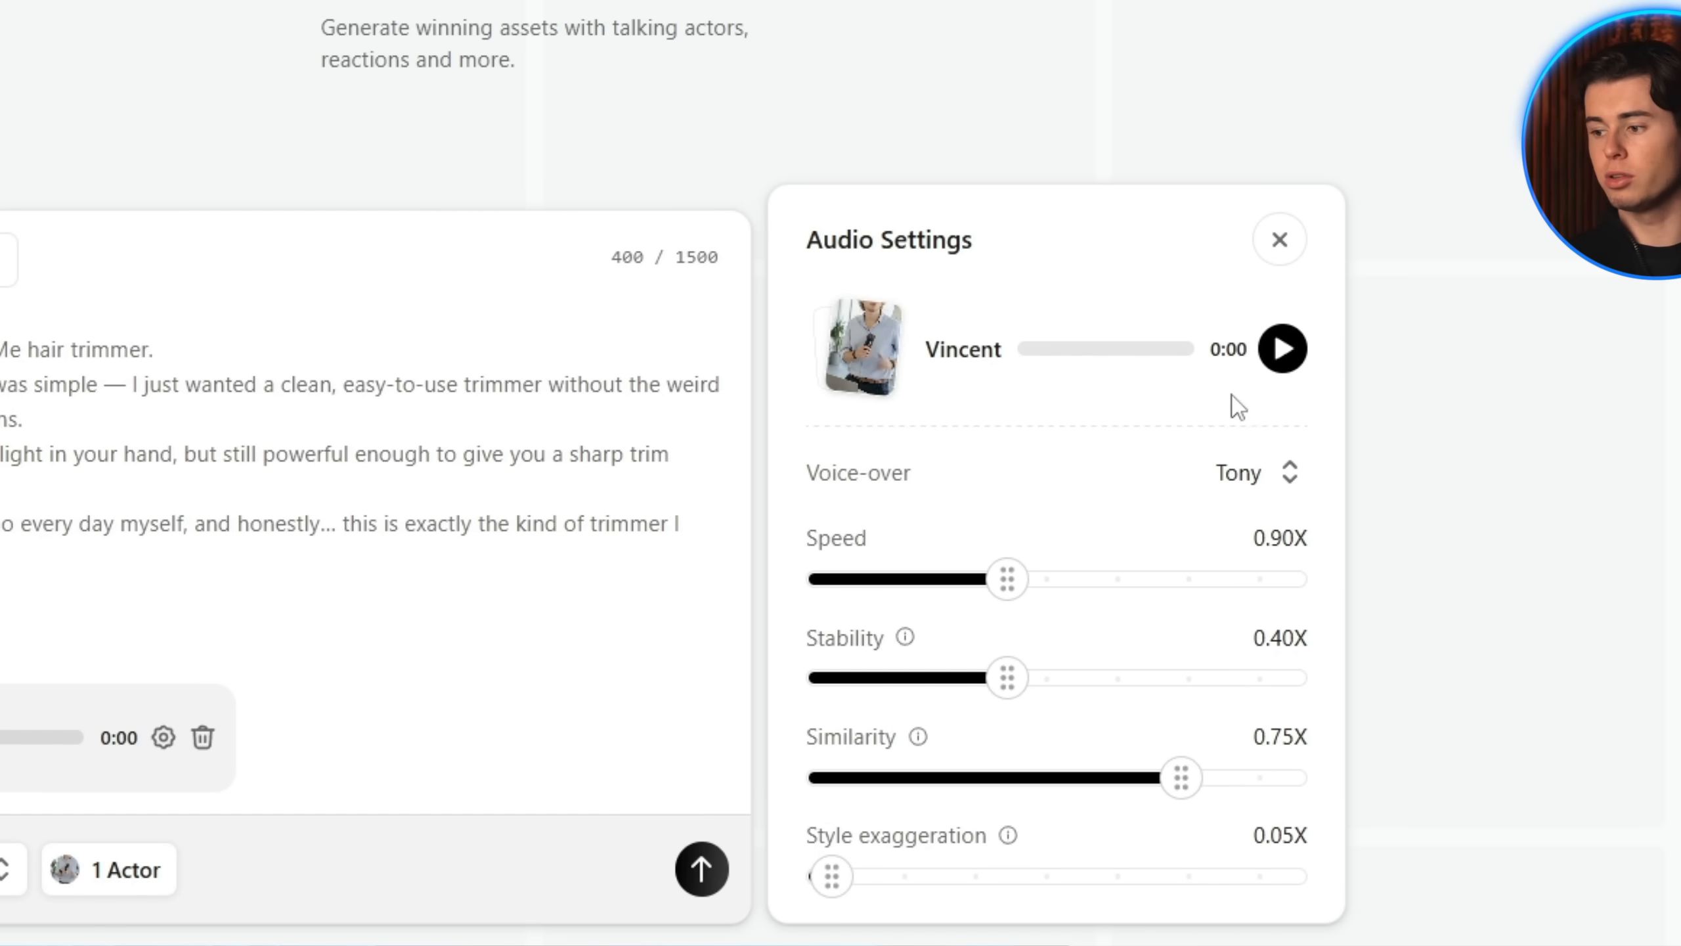
- Preview the voice-over of the WeMe hair trimmer script and submit the talking actor video for generation
click(1289, 363)
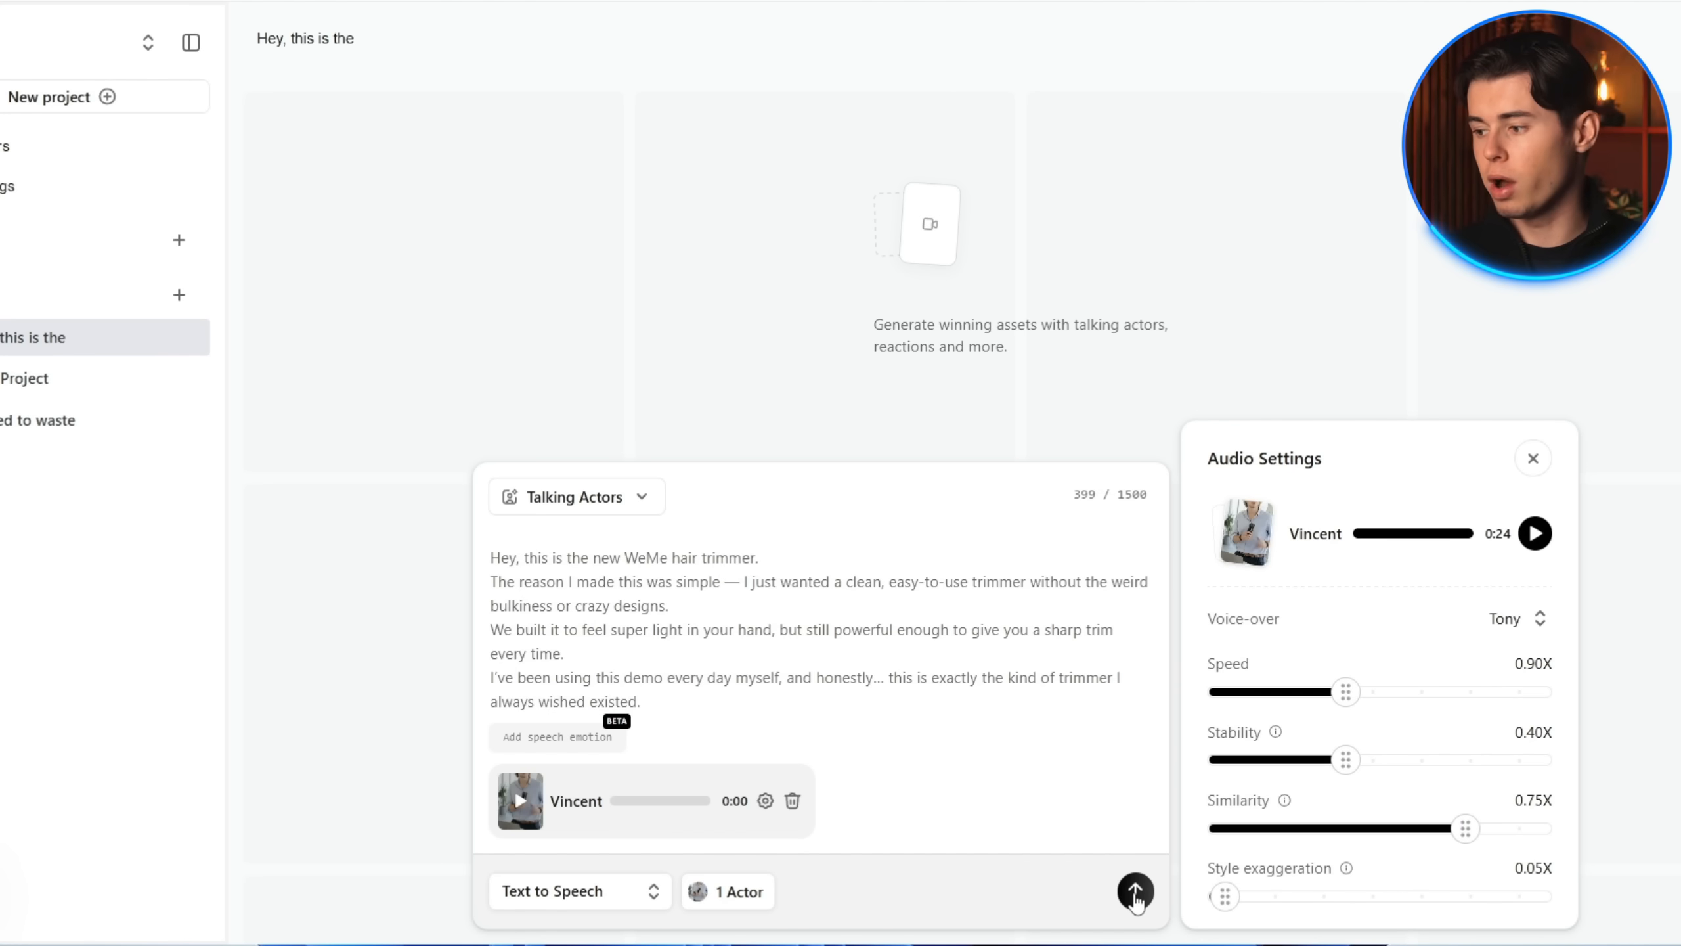
click(1136, 892)
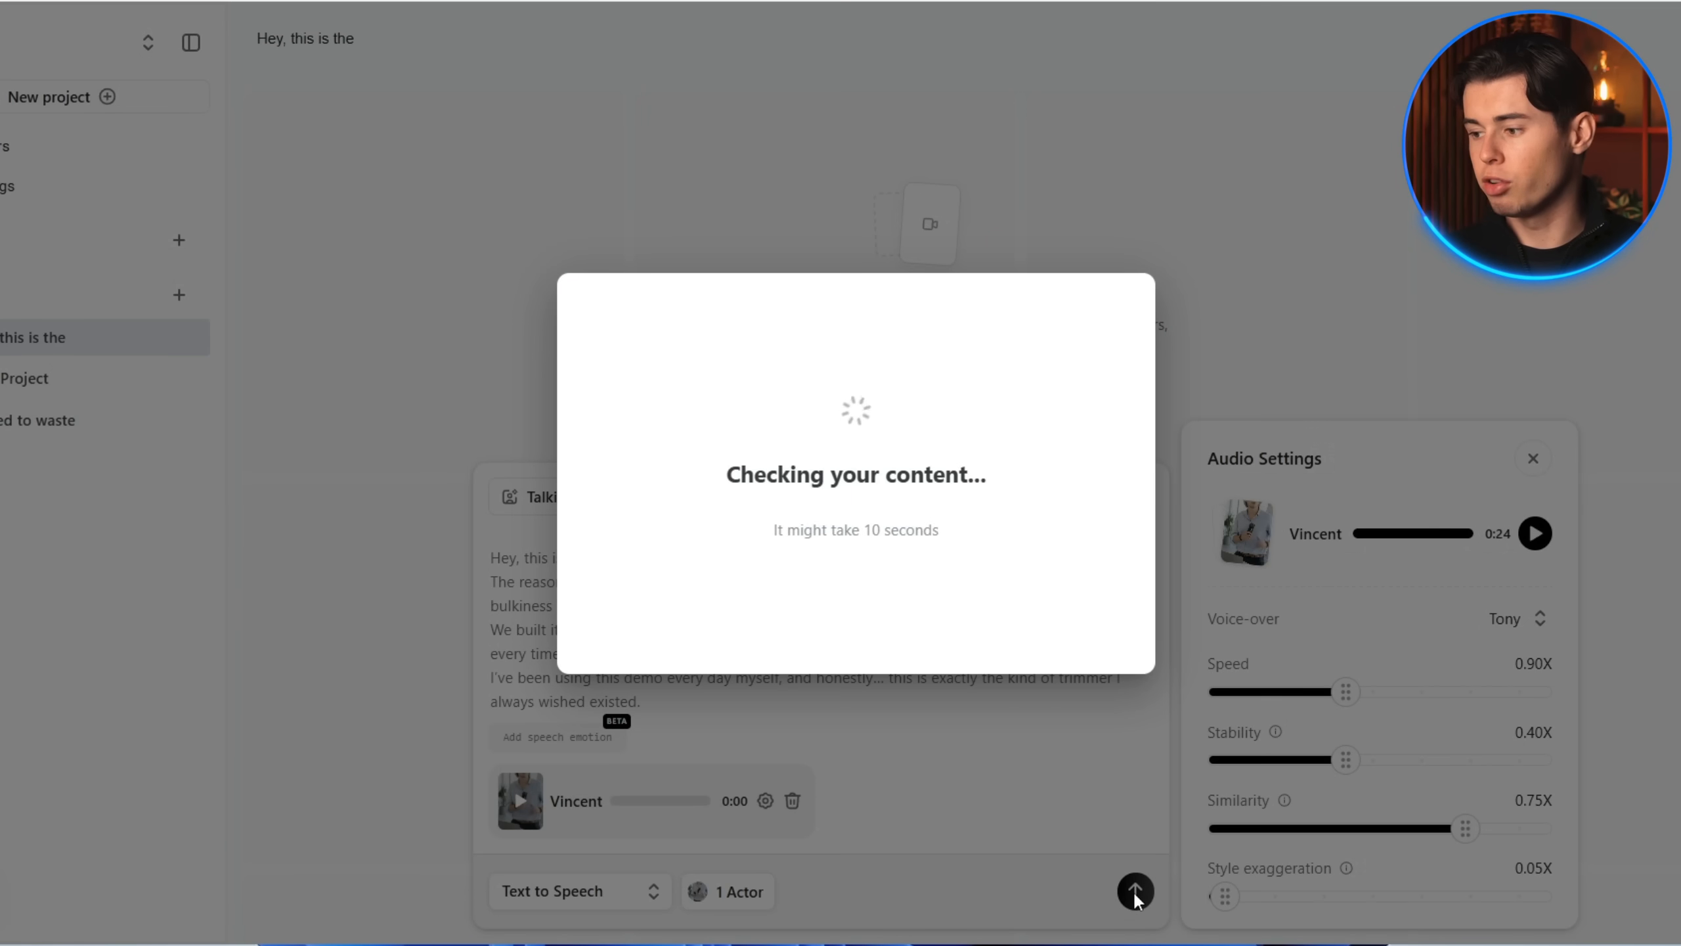